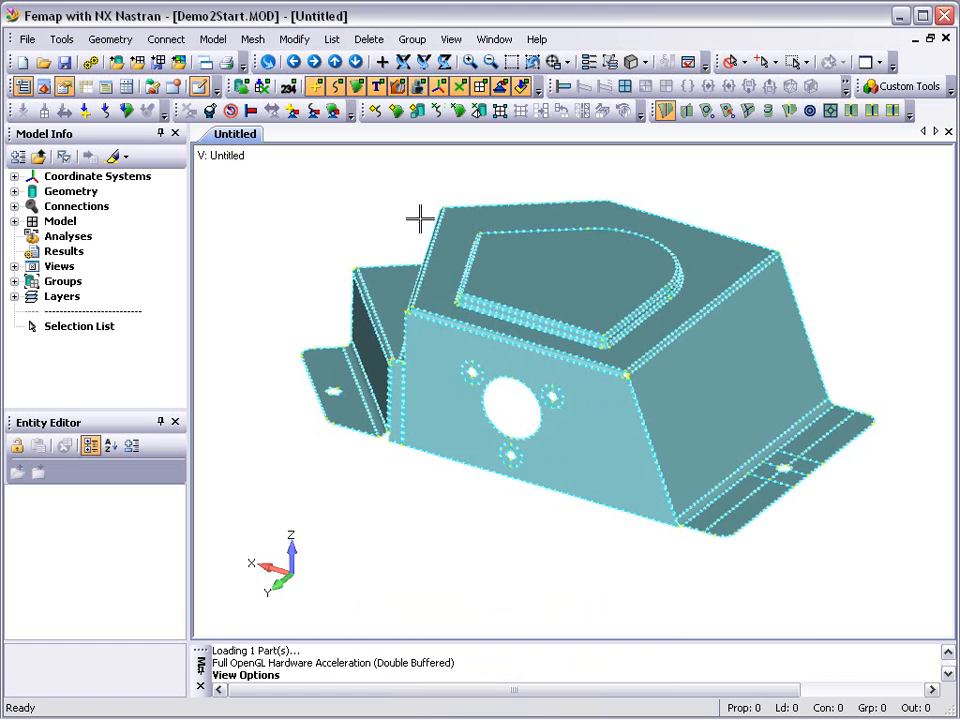
- Set the automatic mesh size on all surfaces to an element size of 6.25
{"action": "left_click", "coordinate": [396, 112]}
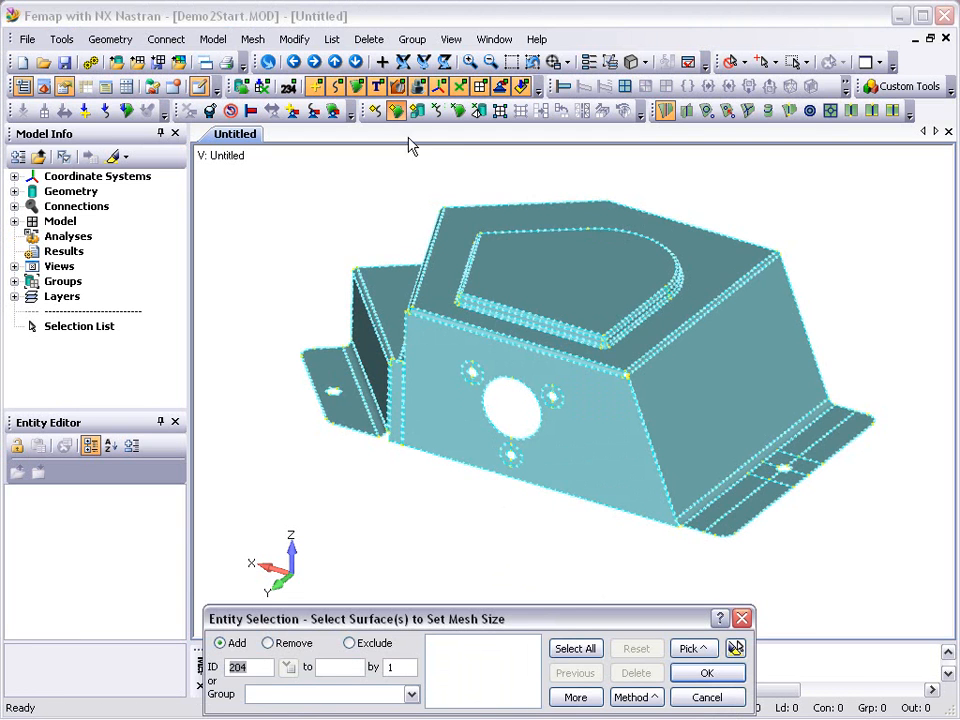
{"action": "left_click", "coordinate": [574, 650]}
{"action": "left_click", "coordinate": [688, 673]}
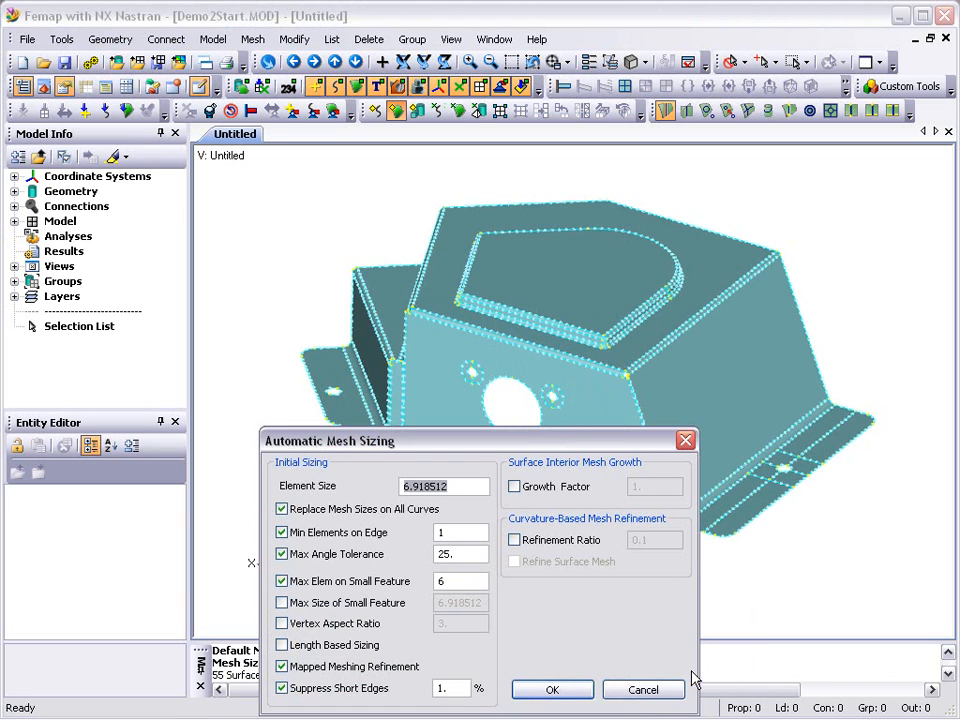
{"action": "type", "text": "6.25"}
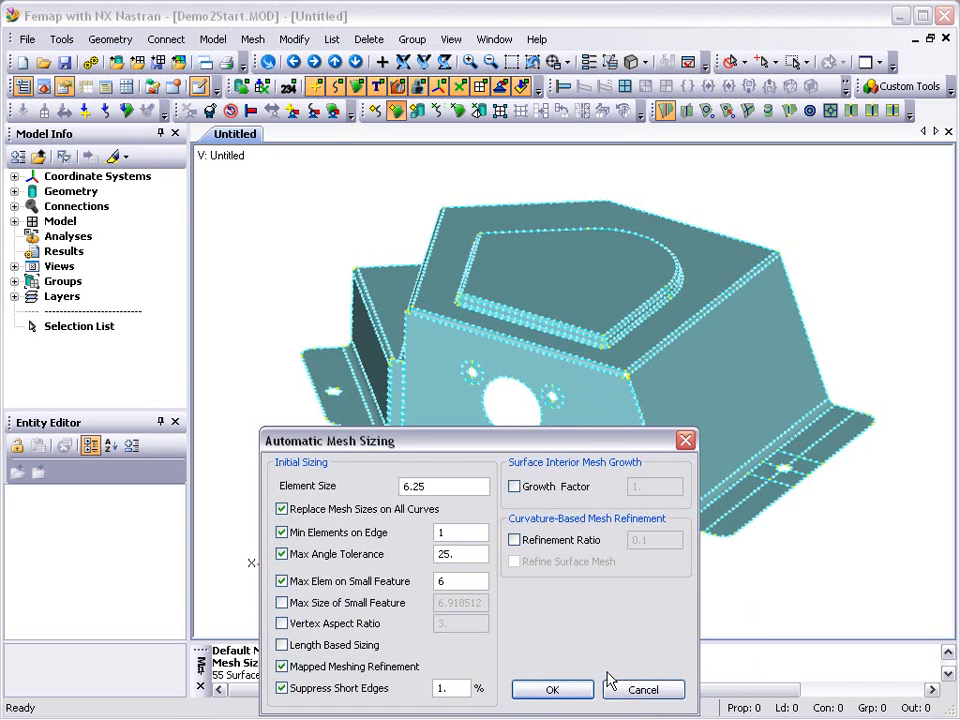
{"action": "left_click", "coordinate": [574, 690]}
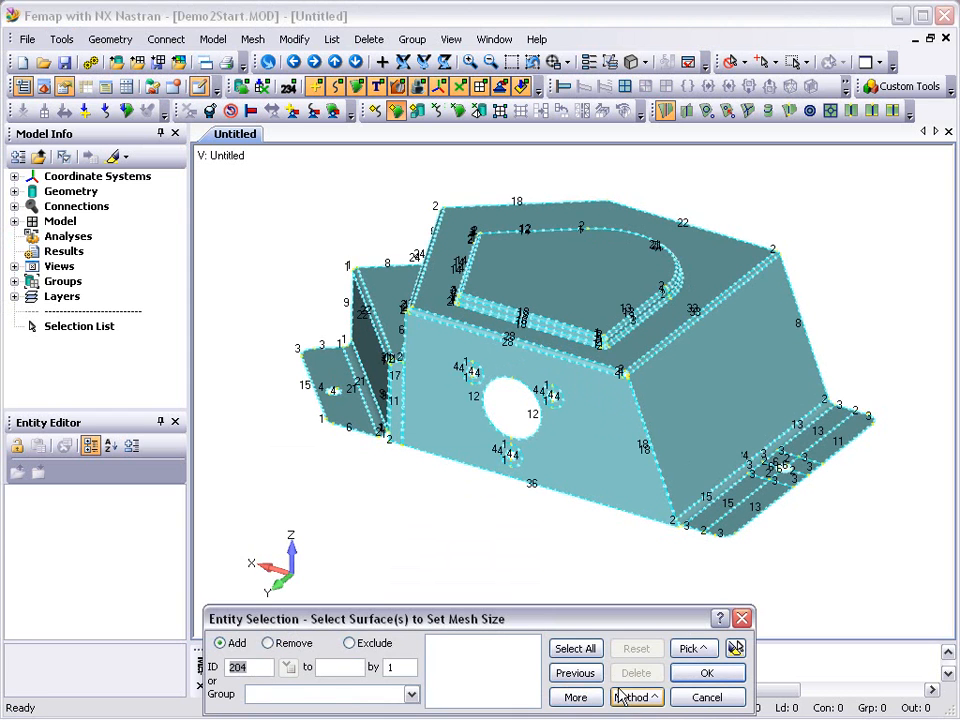
{"action": "left_click", "coordinate": [702, 697]}
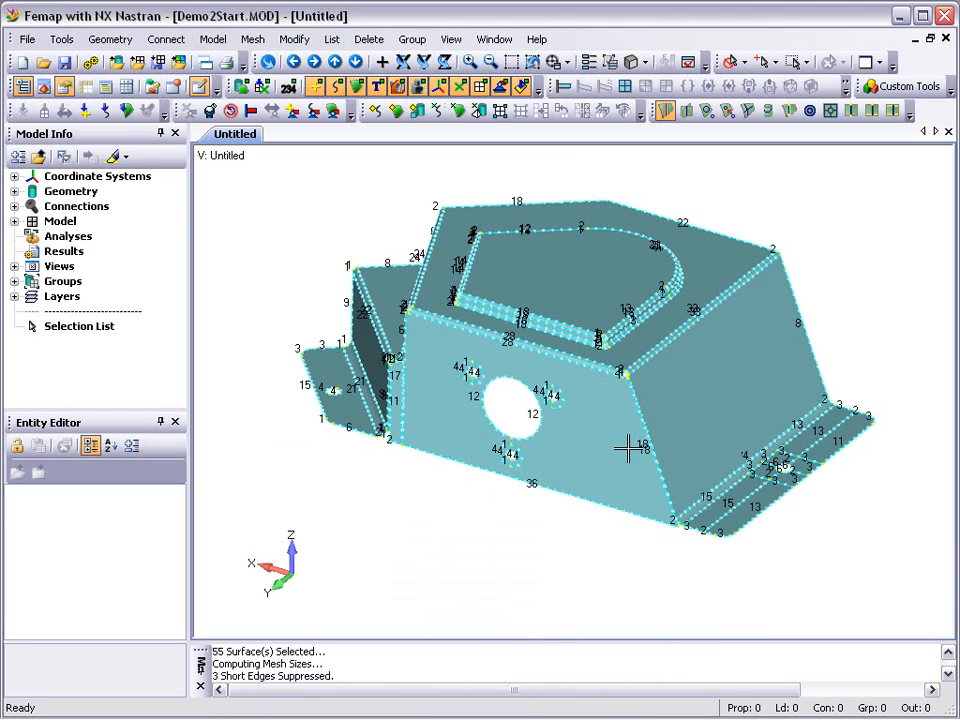
- Set the mesh size to 6 elements on the inner and outer circular curves around the three small holes in the front face
{"action": "left_click", "coordinate": [511, 62]}
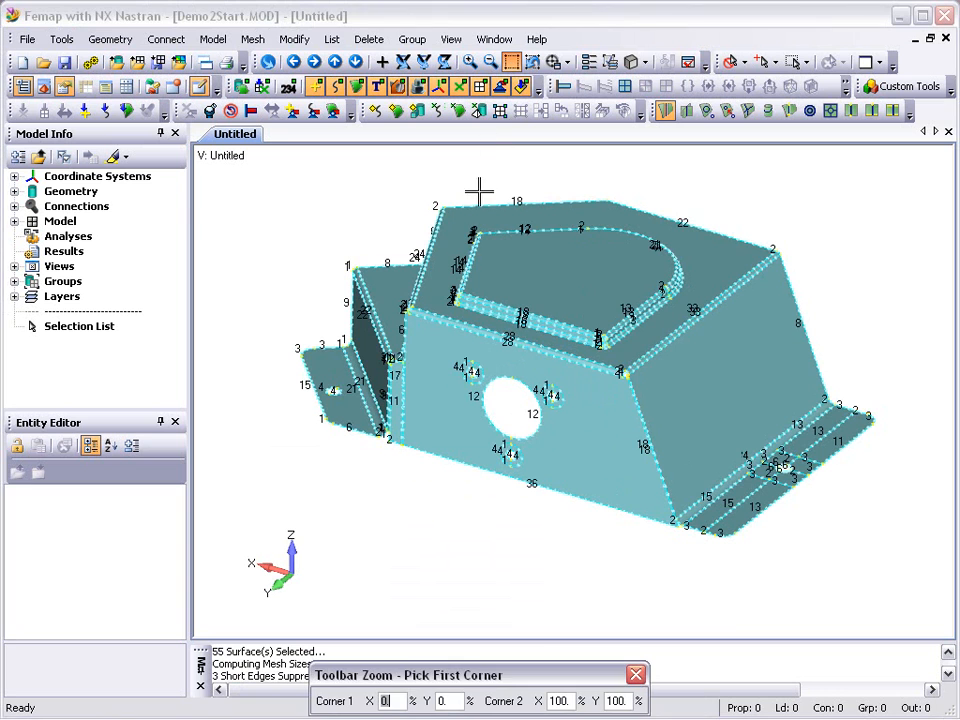
{"action": "left_click", "coordinate": [441, 345]}
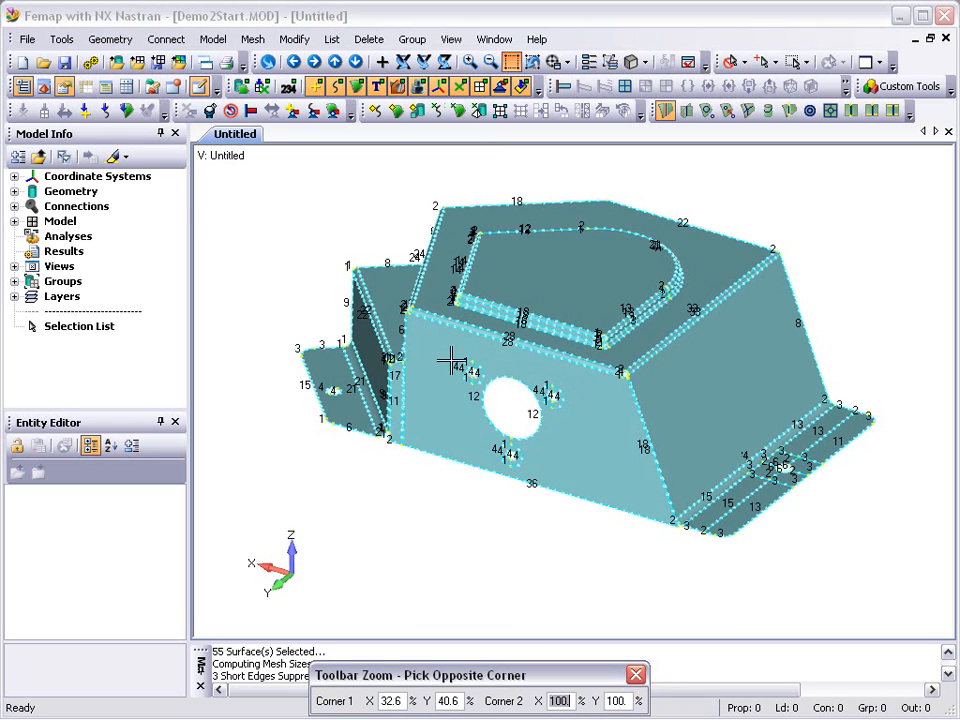
{"action": "left_click", "coordinate": [571, 503]}
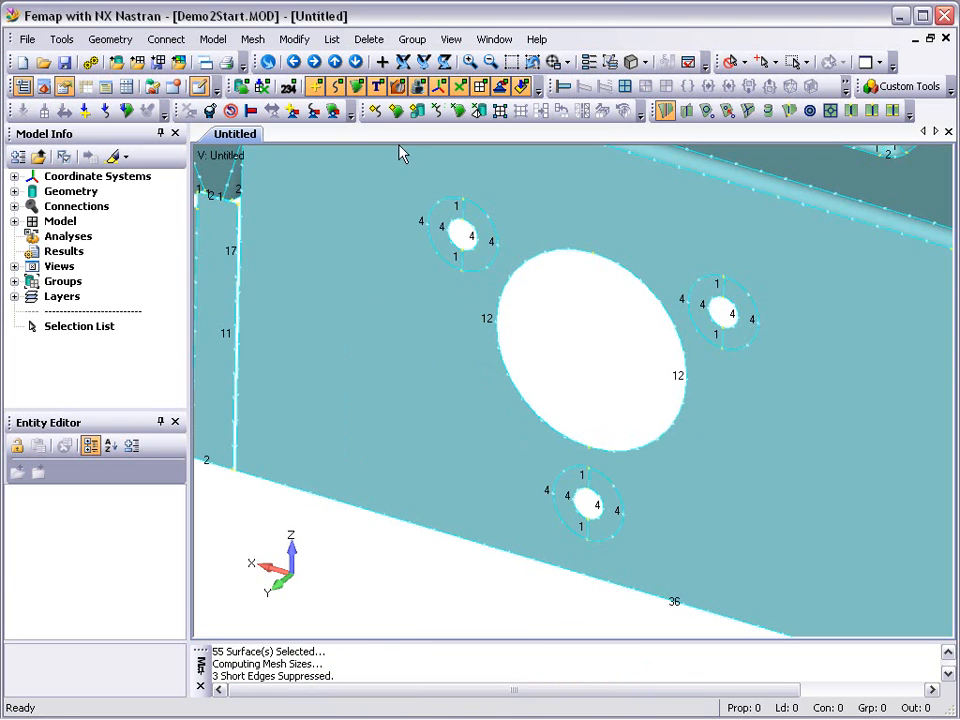
{"action": "left_click", "coordinate": [377, 112]}
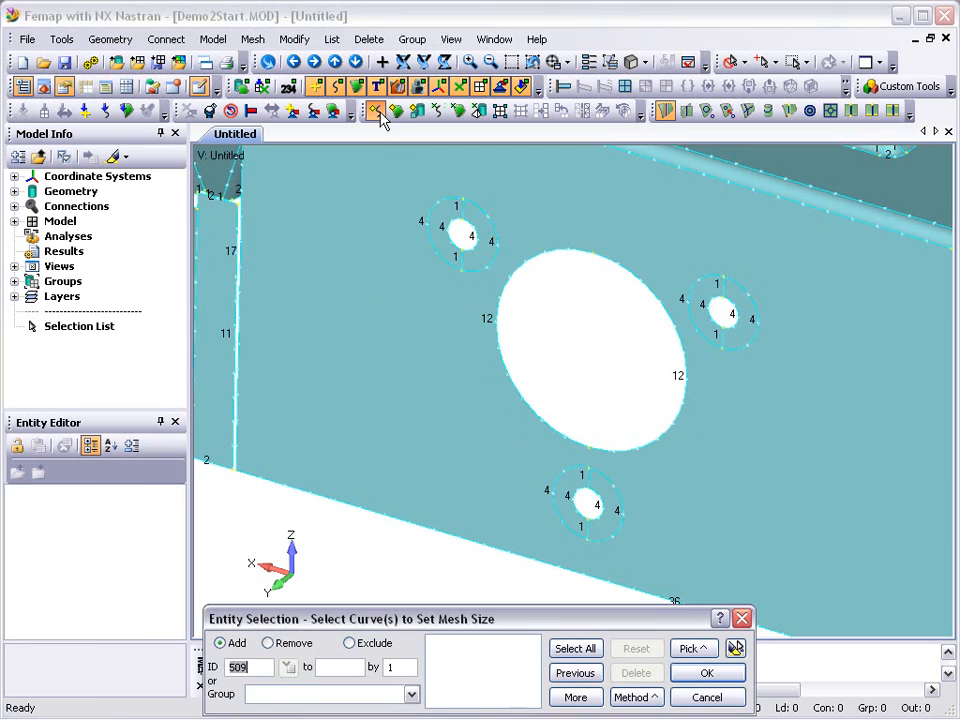
{"action": "left_click", "coordinate": [420, 219]}
{"action": "left_click", "coordinate": [438, 224]}
{"action": "left_click", "coordinate": [473, 238]}
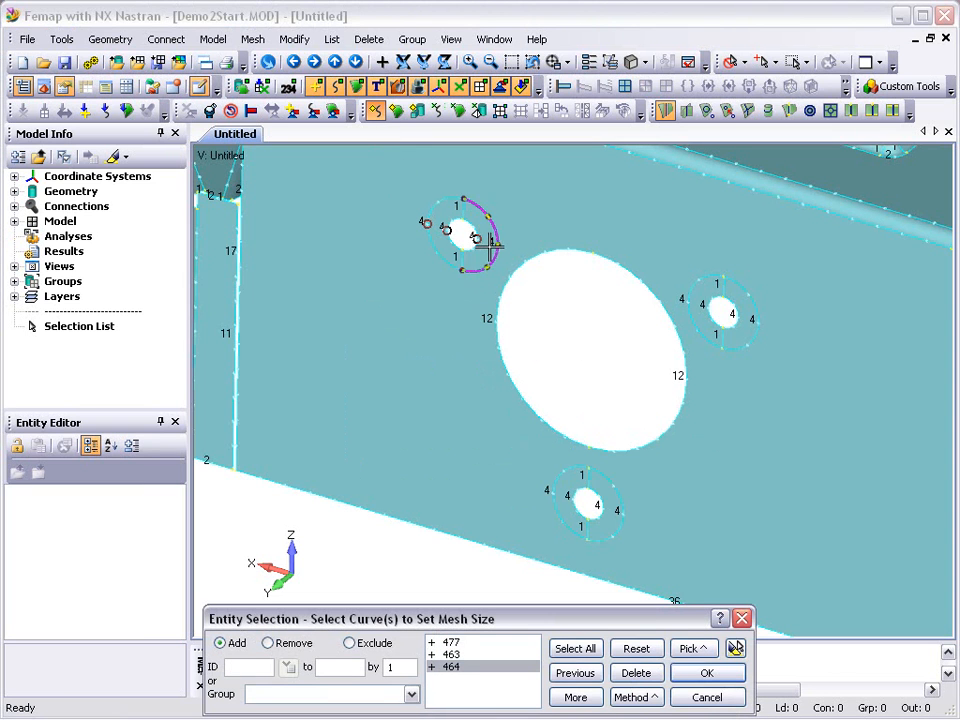
{"action": "left_click", "coordinate": [491, 242]}
{"action": "left_click", "coordinate": [682, 298]}
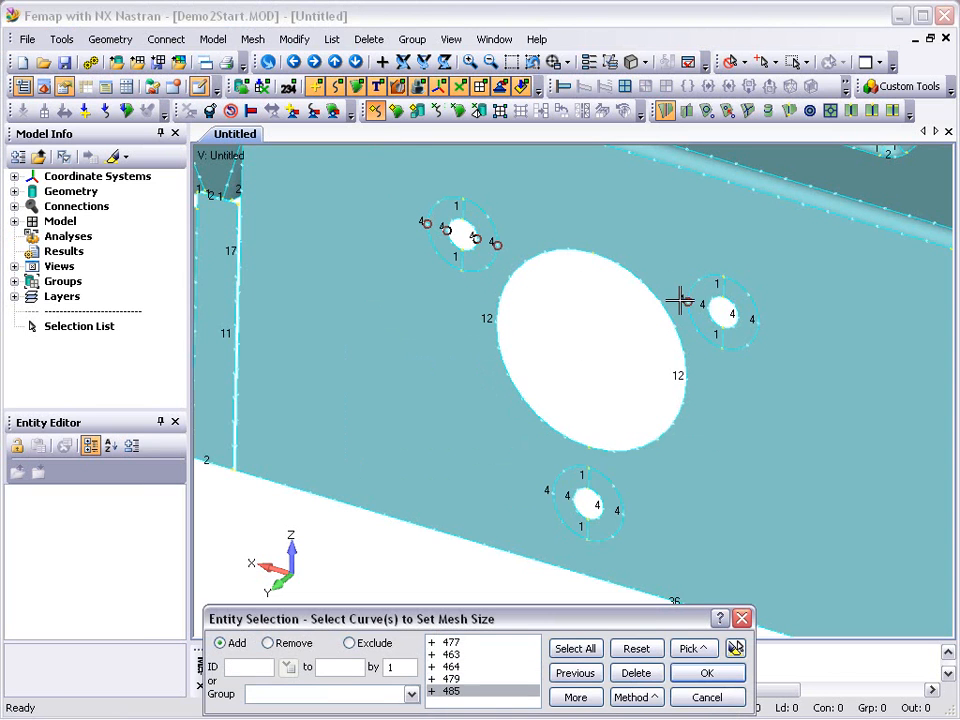
{"action": "left_click", "coordinate": [703, 305]}
{"action": "left_click", "coordinate": [736, 316]}
{"action": "left_click", "coordinate": [755, 322]}
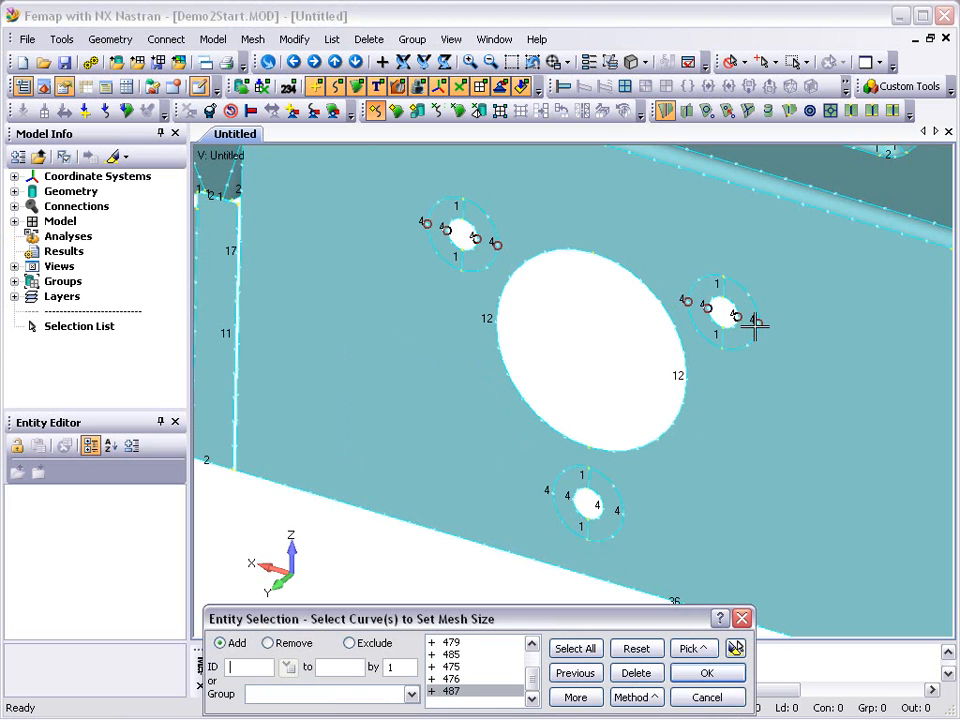
{"action": "left_click", "coordinate": [624, 512]}
{"action": "left_click", "coordinate": [605, 508]}
{"action": "left_click", "coordinate": [585, 507]}
{"action": "left_click", "coordinate": [558, 493]}
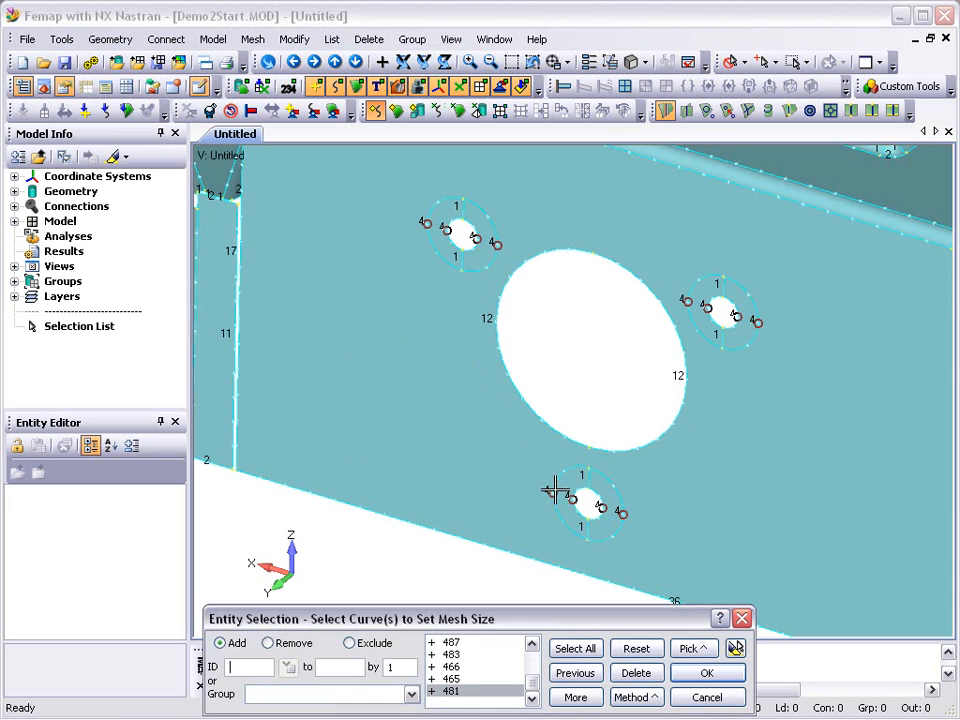
{"action": "left_click", "coordinate": [735, 650]}
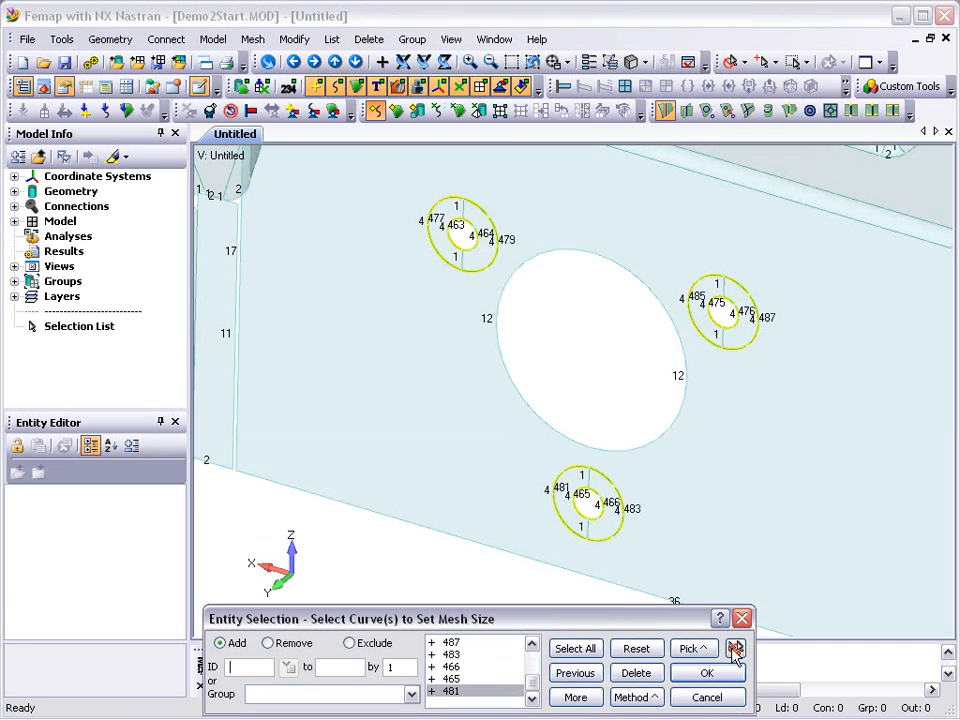
{"action": "left_click", "coordinate": [707, 675]}
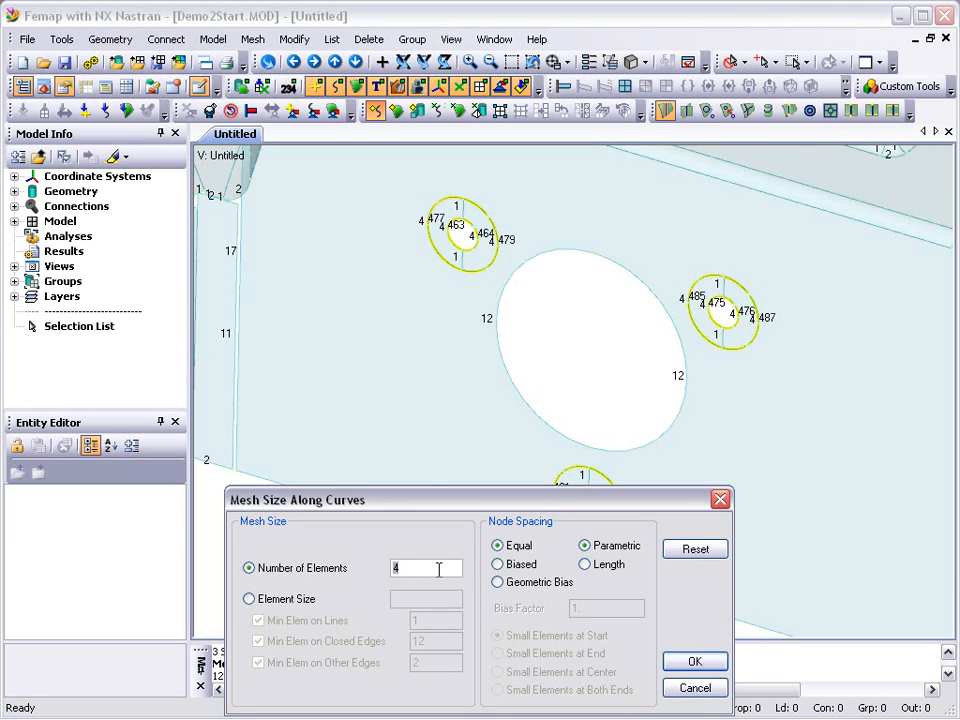
{"action": "type", "text": "6"}
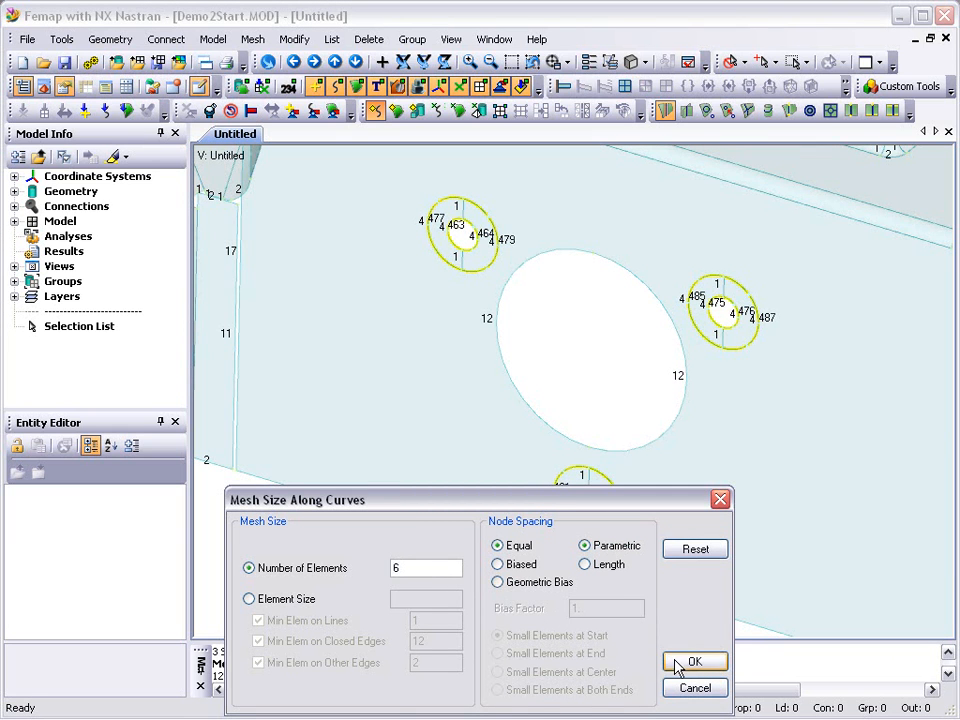
{"action": "left_click", "coordinate": [683, 663]}
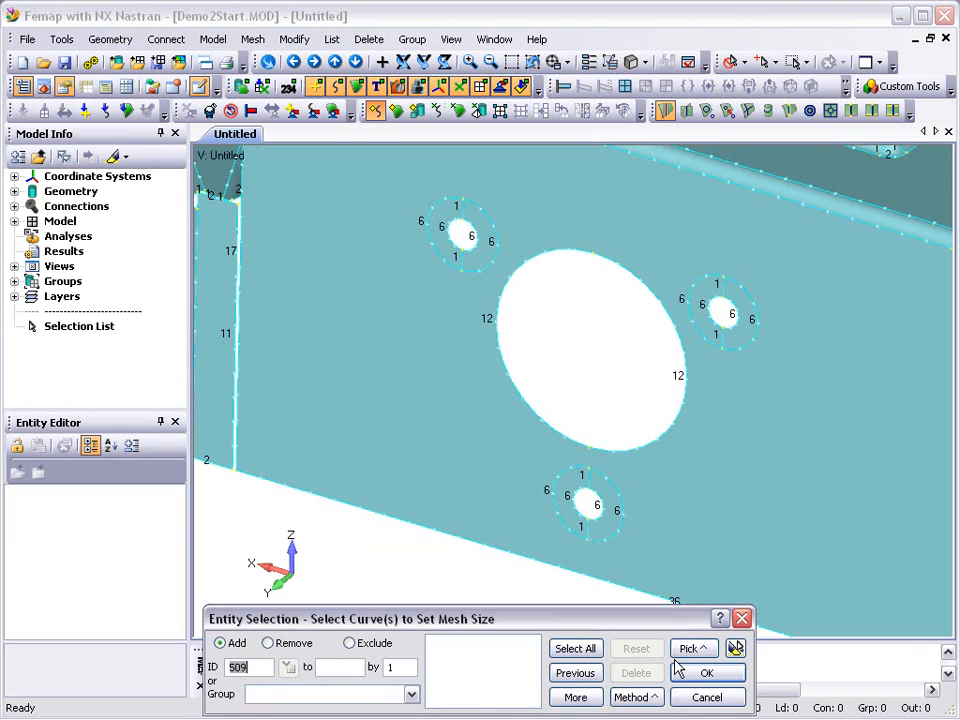
- Set the mesh size to 2 elements on the six short radial curves between the inner and outer circles of the three small holes
{"action": "left_click", "coordinate": [585, 527]}
{"action": "left_click", "coordinate": [587, 478]}
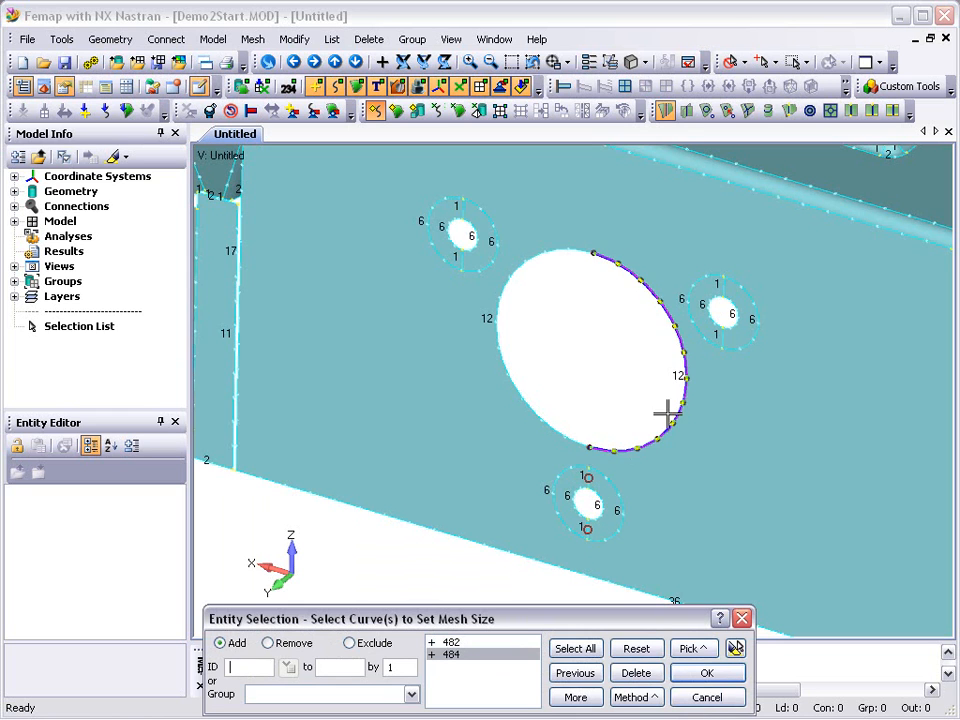
{"action": "left_click", "coordinate": [719, 310]}
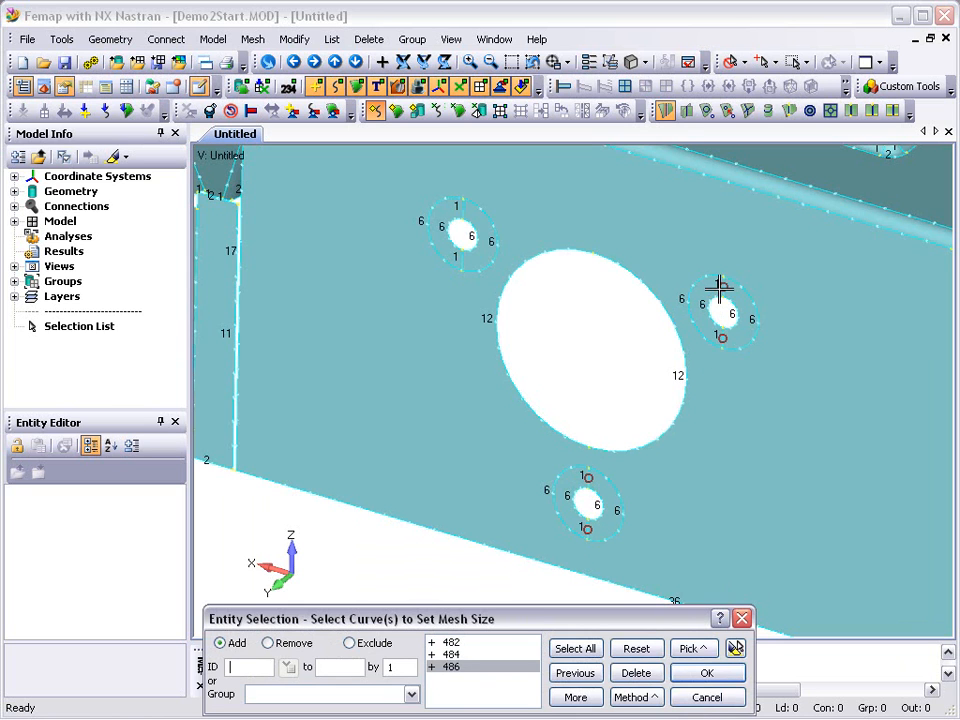
{"action": "left_click", "coordinate": [727, 298]}
{"action": "left_click", "coordinate": [464, 225]}
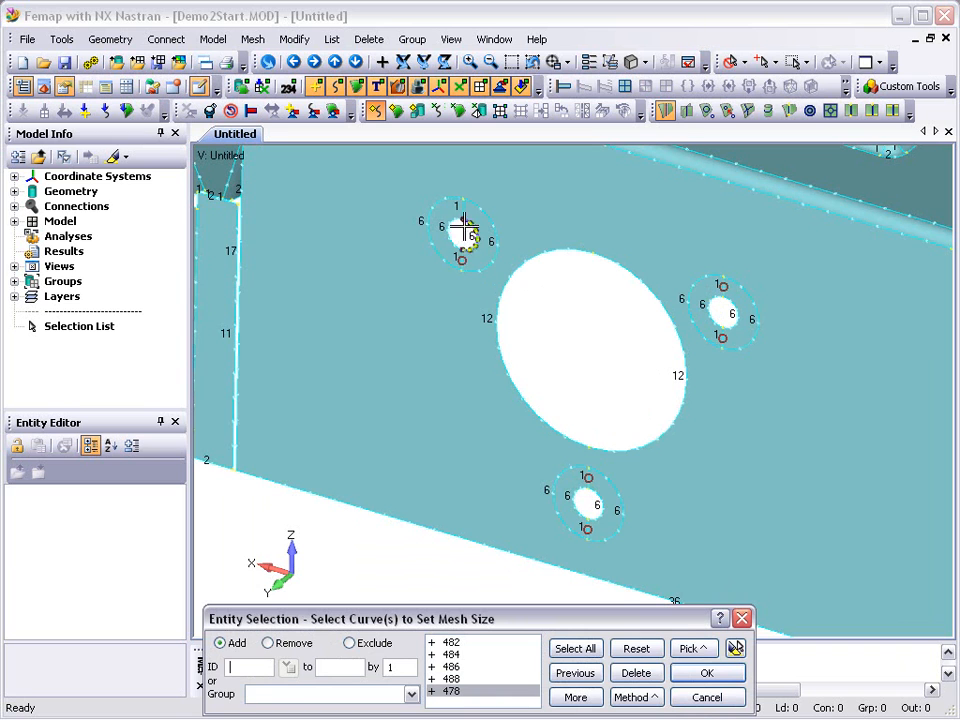
{"action": "left_click", "coordinate": [500, 240]}
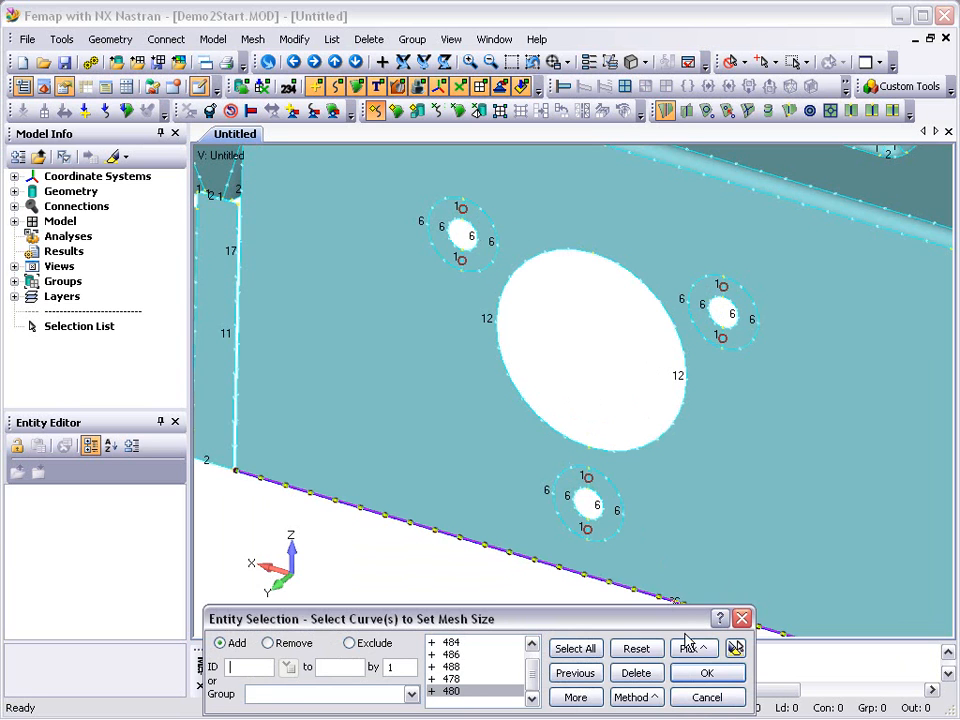
{"action": "left_click", "coordinate": [736, 649]}
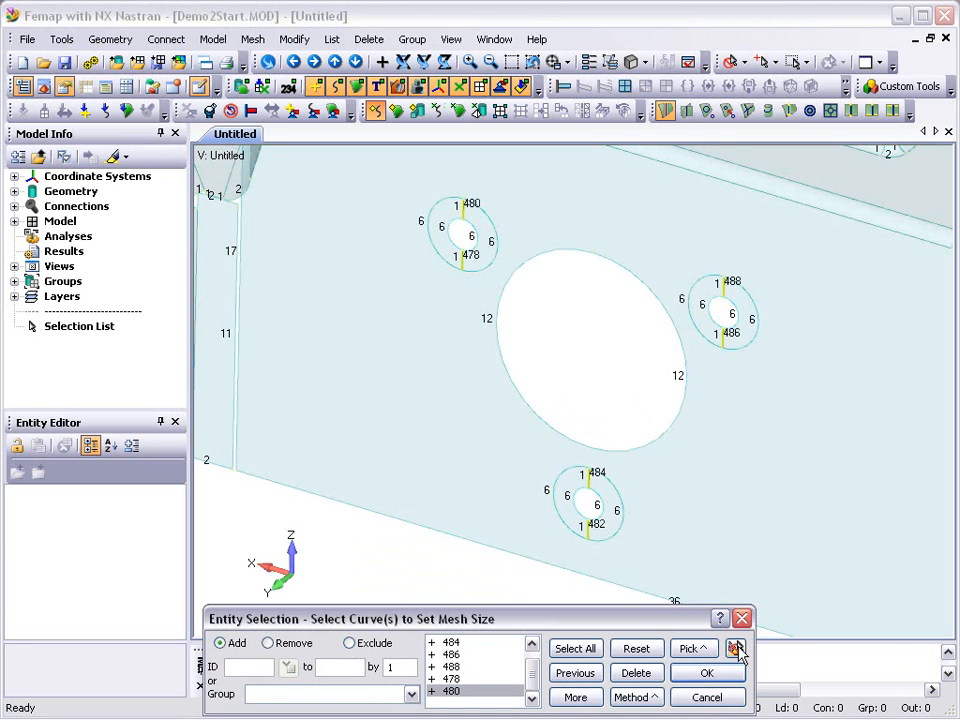
{"action": "left_click", "coordinate": [707, 673]}
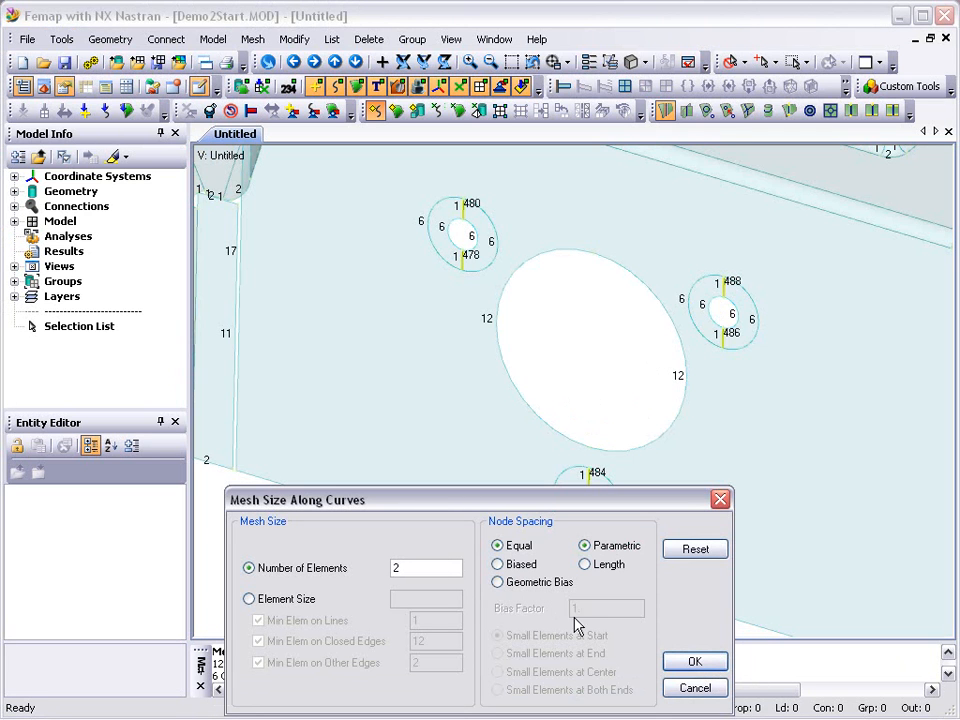
{"action": "left_click", "coordinate": [690, 664]}
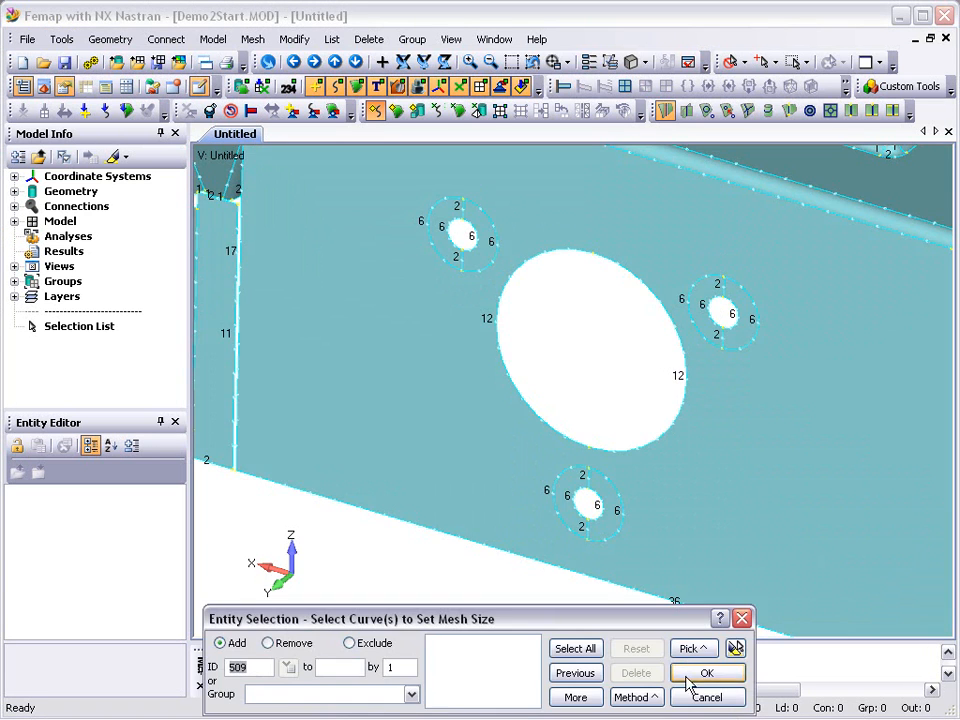
{"action": "left_click", "coordinate": [693, 697]}
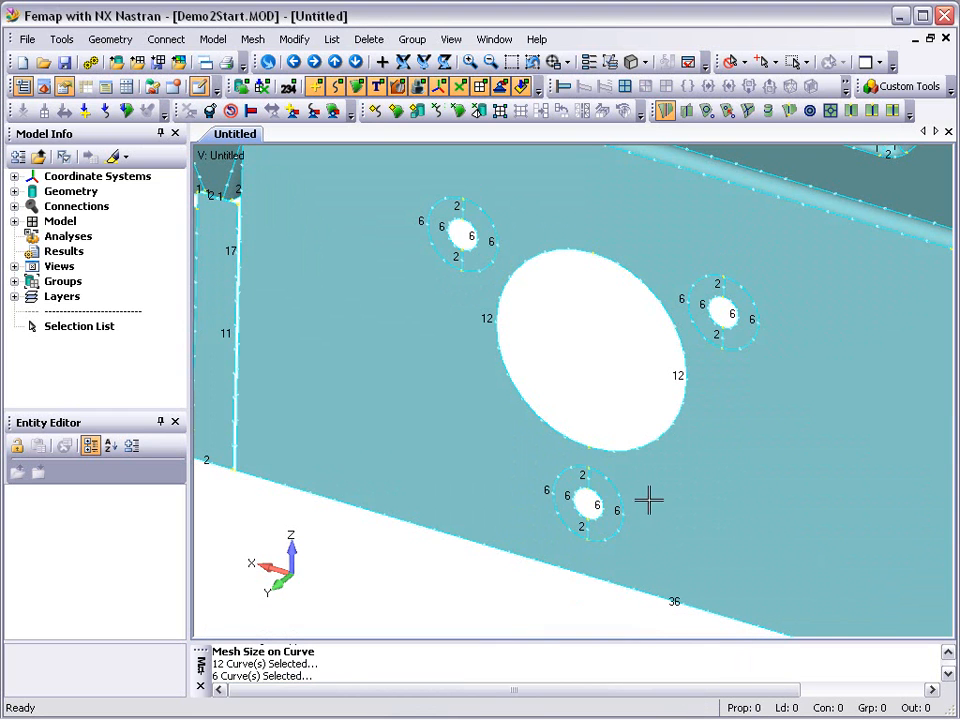
- Mesh all surfaces of the part with quad elements, keeping mapped meshing on
{"action": "left_click", "coordinate": [531, 61]}
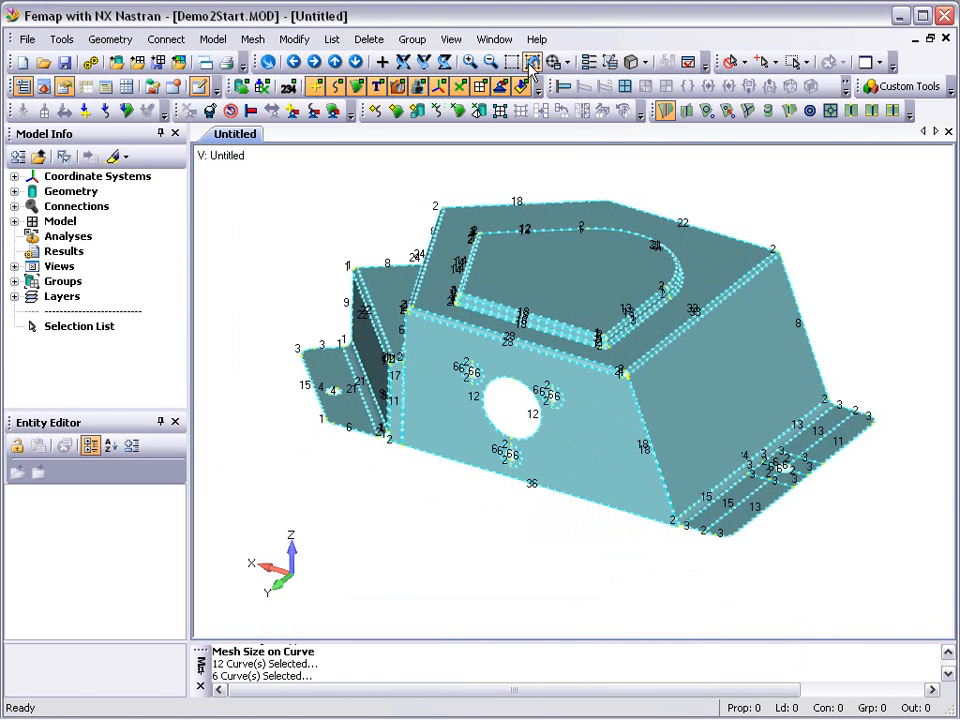
{"action": "left_click", "coordinate": [458, 112]}
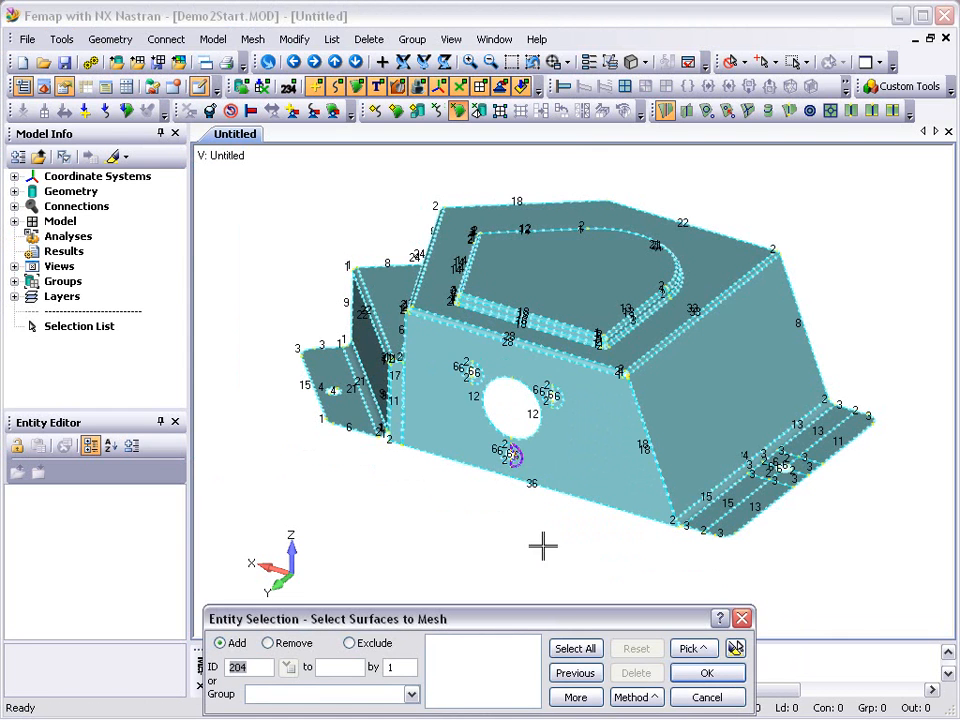
{"action": "left_click", "coordinate": [570, 648]}
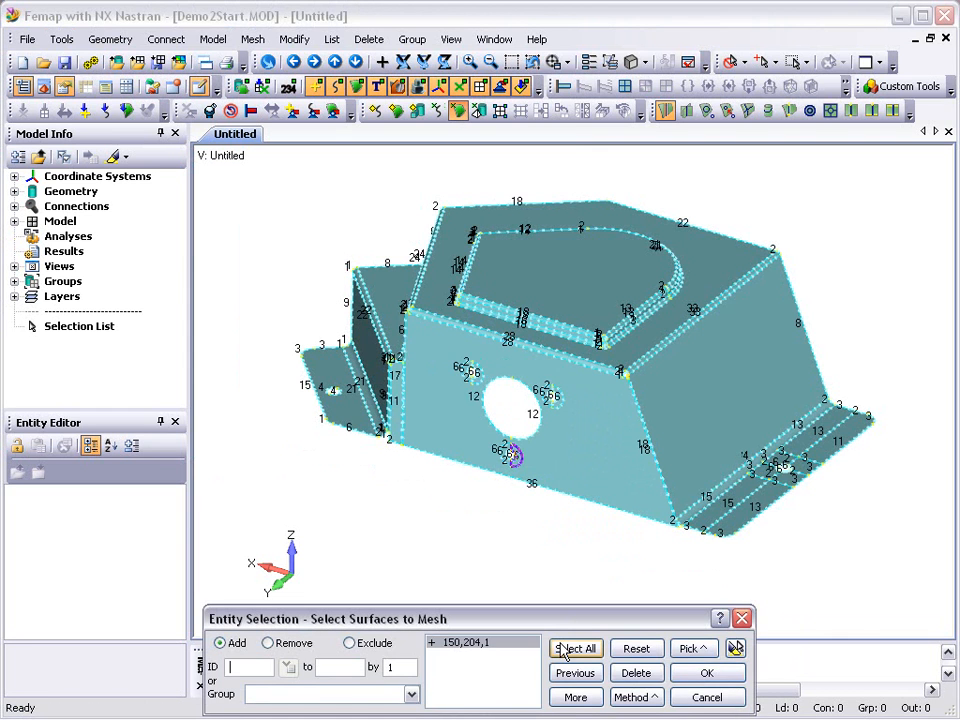
{"action": "left_click", "coordinate": [706, 673]}
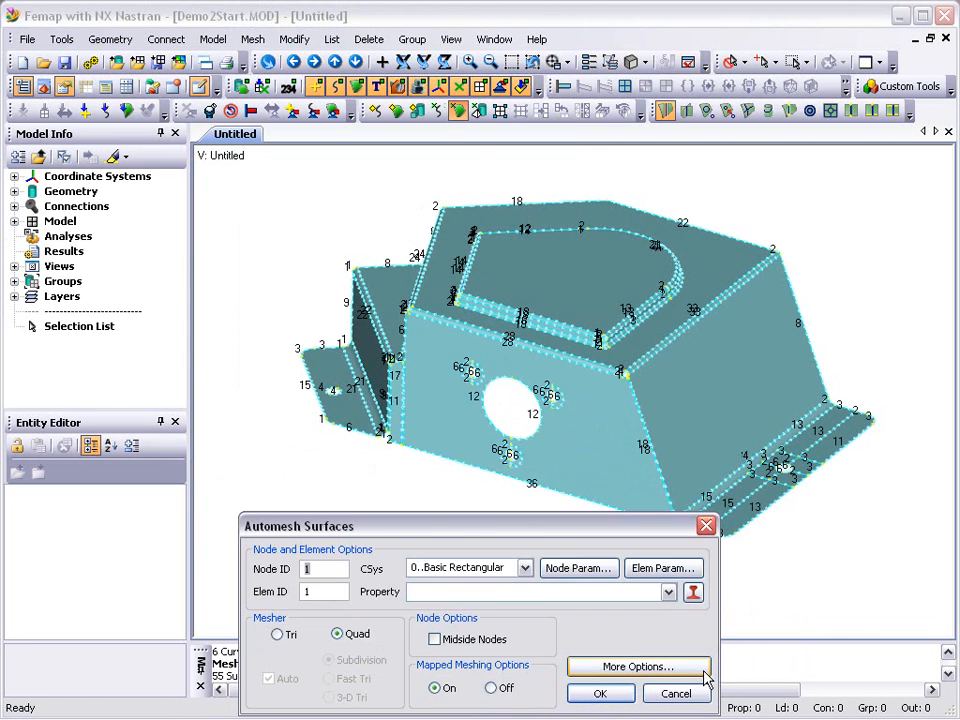
{"action": "left_click", "coordinate": [602, 694]}
{"action": "left_click", "coordinate": [434, 644]}
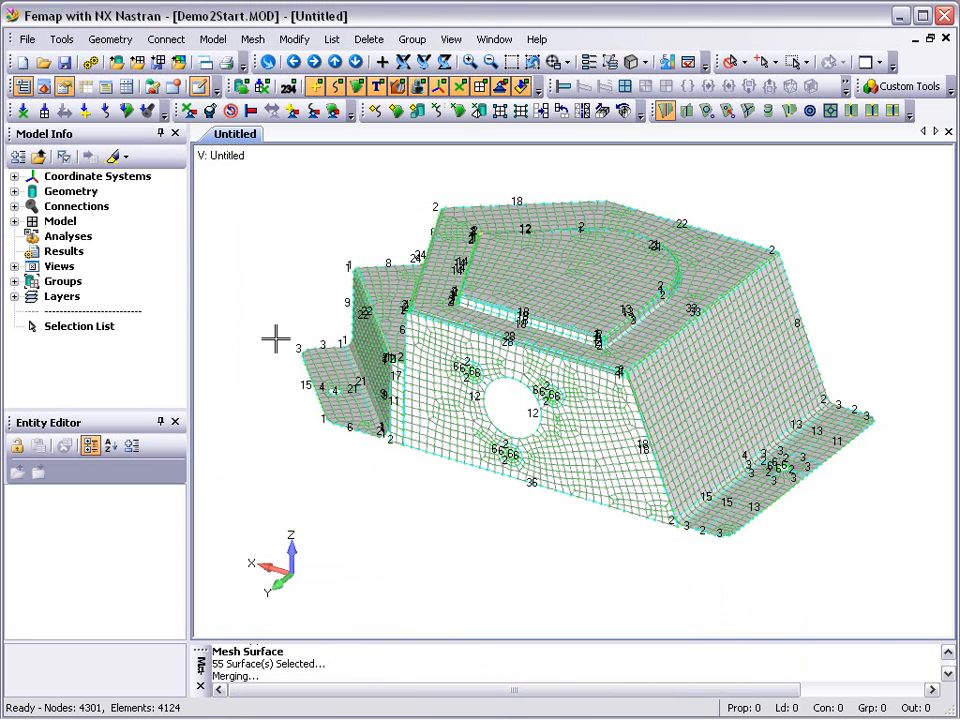
- Open the Meshing Toolbox and set it to expand only the active tool
{"action": "left_click", "coordinate": [45, 88]}
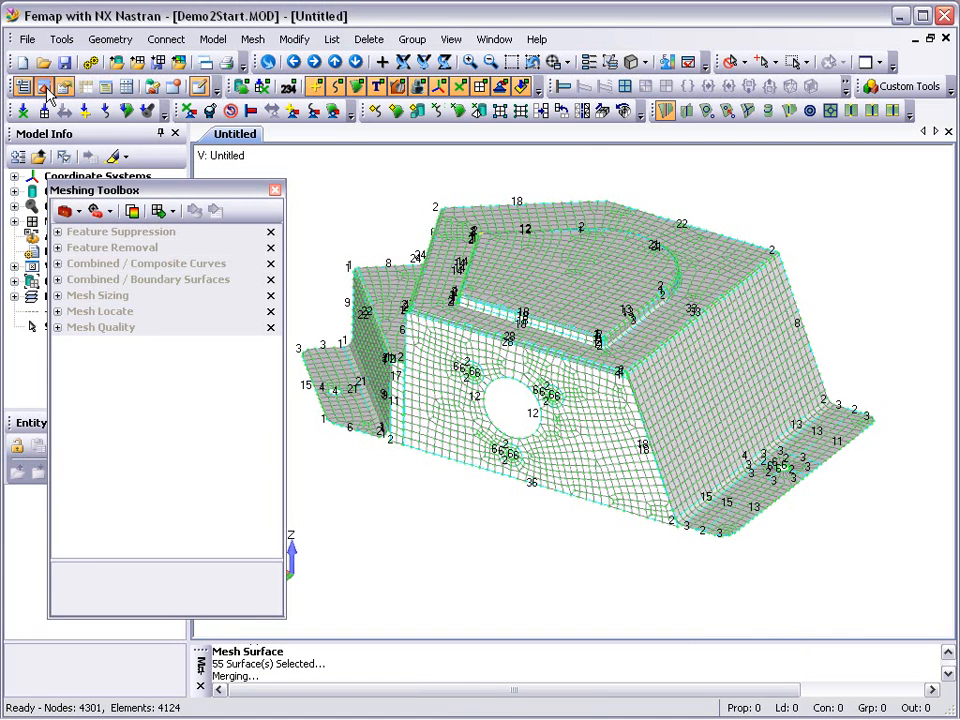
{"action": "right_click", "coordinate": [108, 240]}
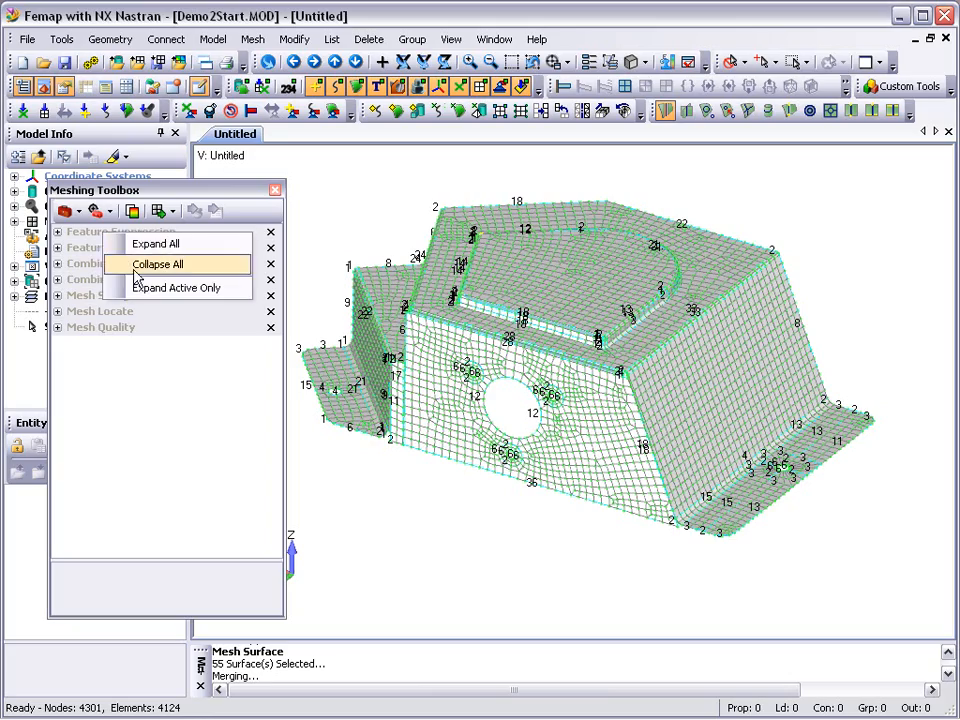
{"action": "left_click", "coordinate": [150, 288]}
- Display the mesh quality plot using the Jacobian type and set its maximum allowable value to 0.8
{"action": "left_click", "coordinate": [176, 118]}
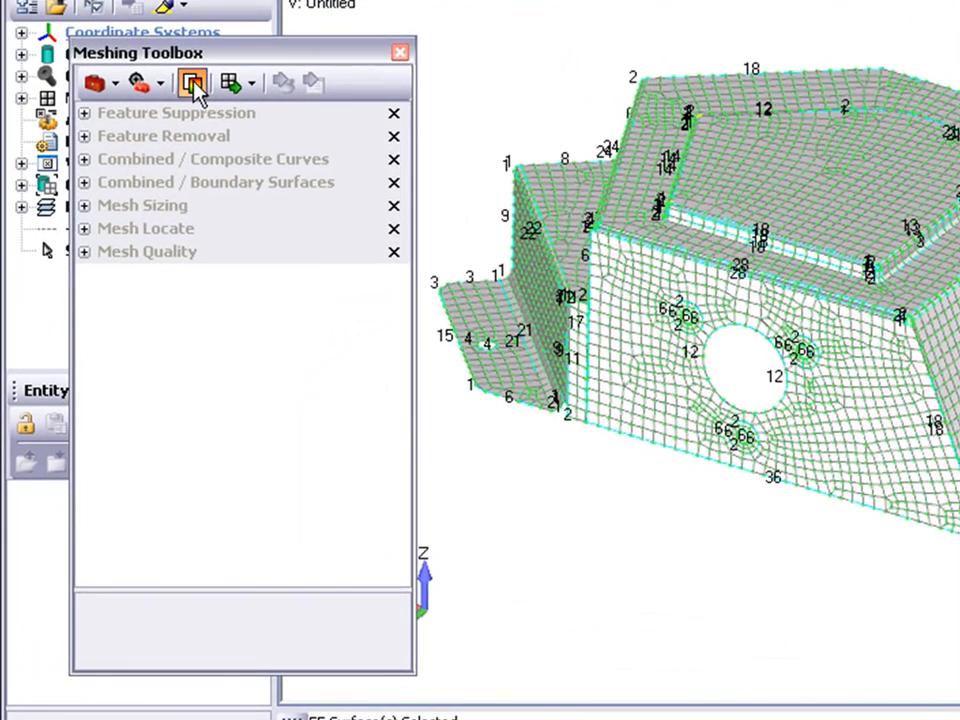
{"action": "left_click", "coordinate": [348, 251]}
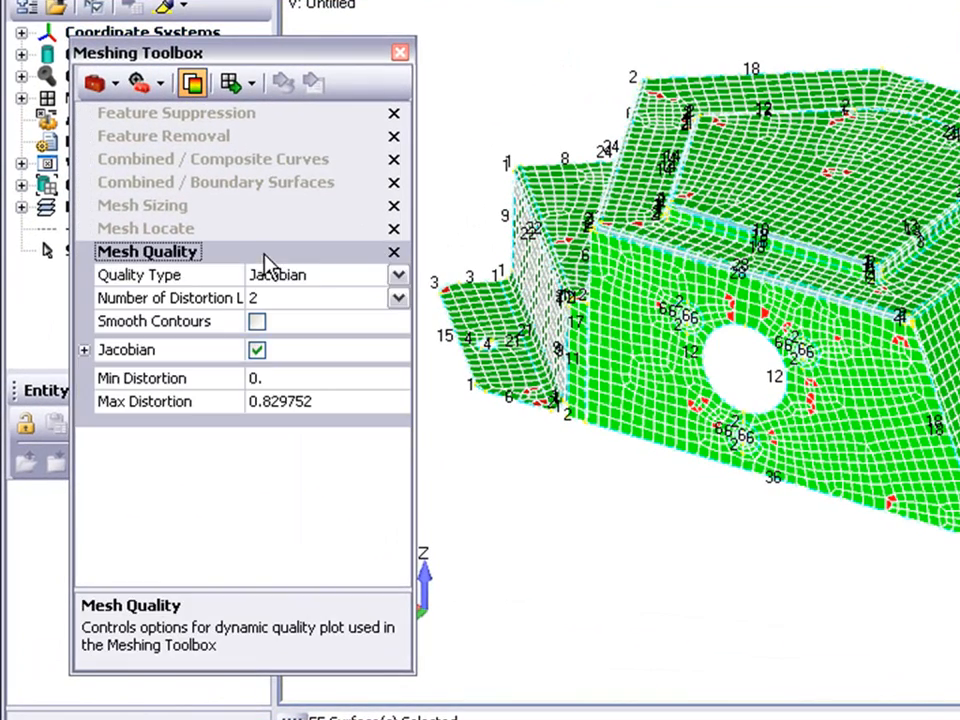
{"action": "left_click", "coordinate": [398, 276]}
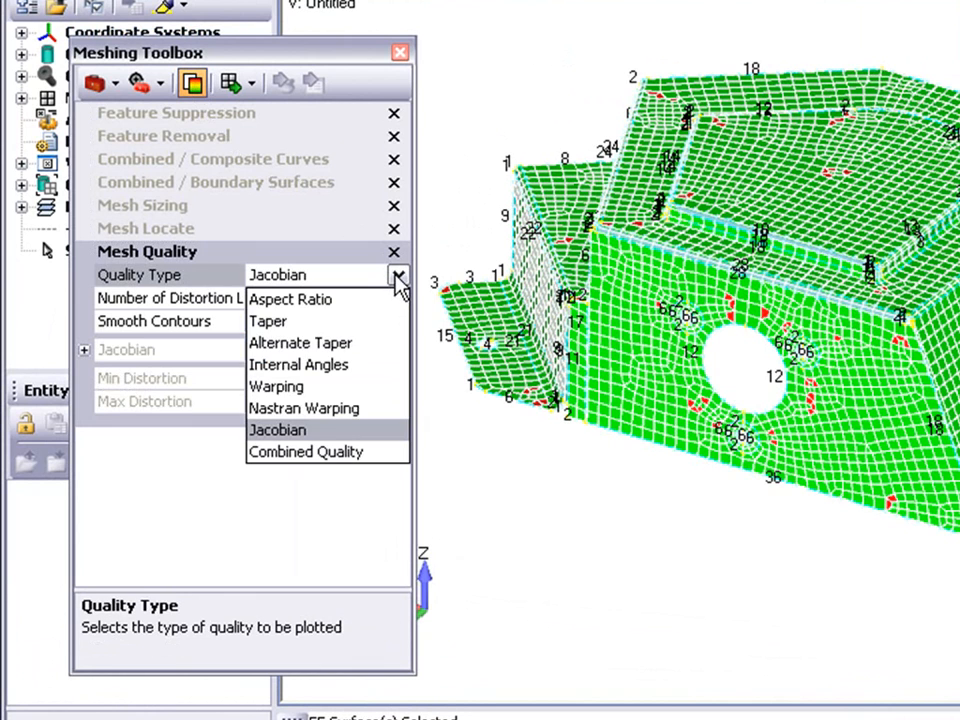
{"action": "left_click", "coordinate": [398, 278]}
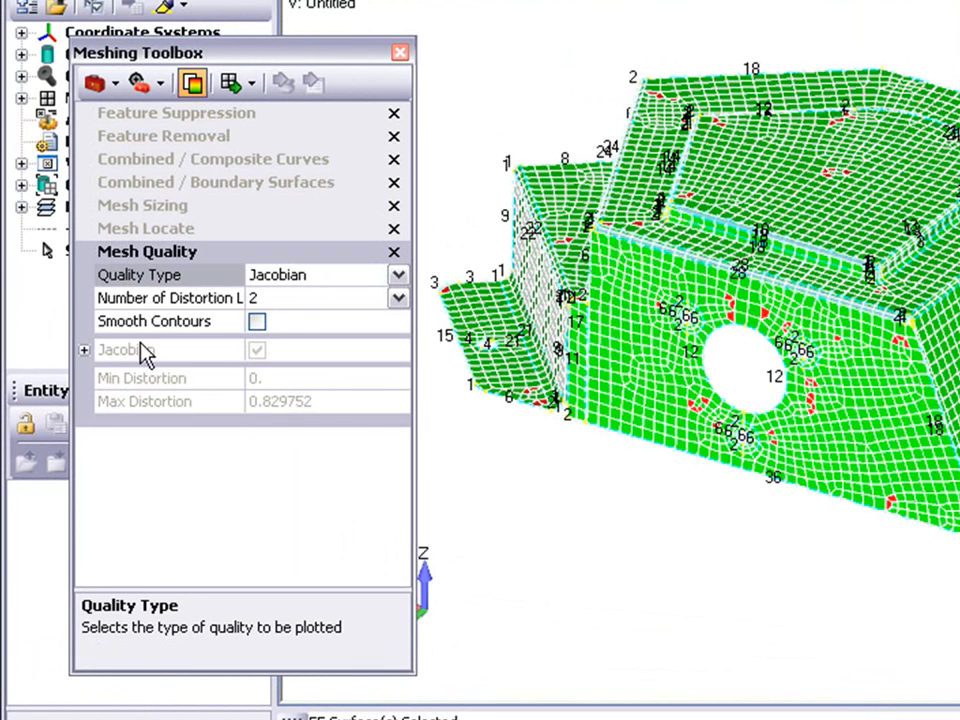
{"action": "left_click", "coordinate": [85, 351]}
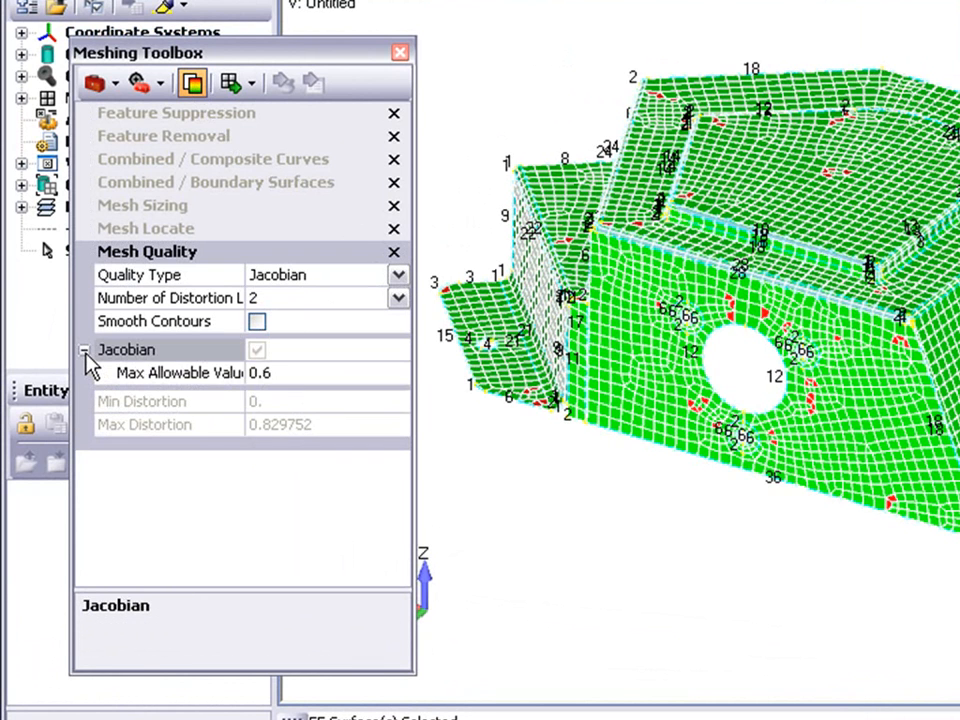
{"action": "left_click", "coordinate": [285, 371]}
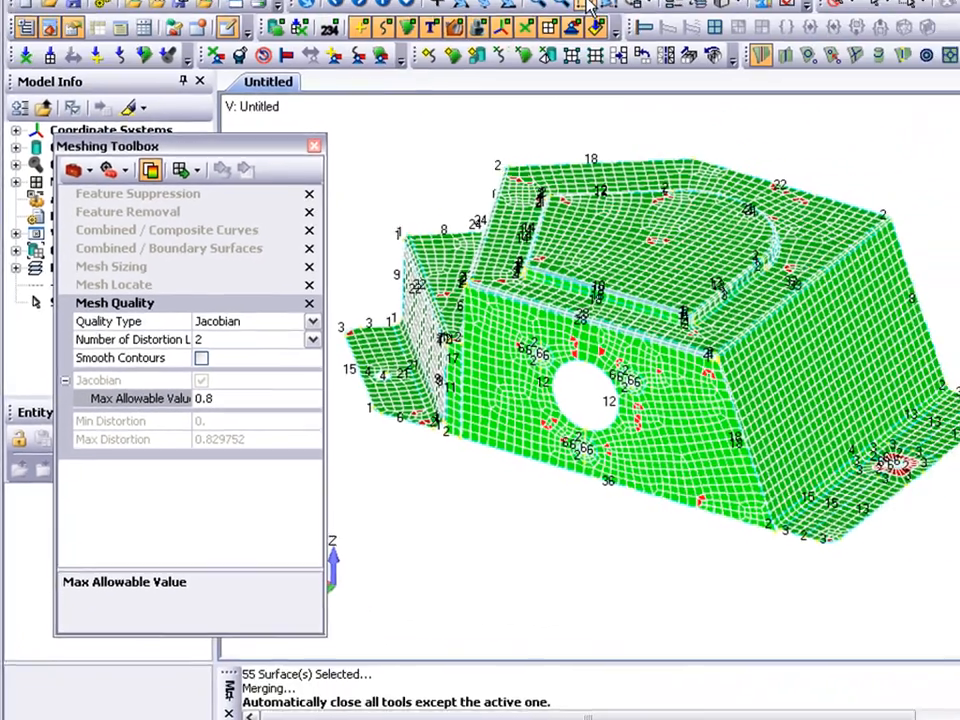
- Examine the mesh quality close up around the holes in the front face and around the hole in the right flange
{"action": "left_click", "coordinate": [511, 62]}
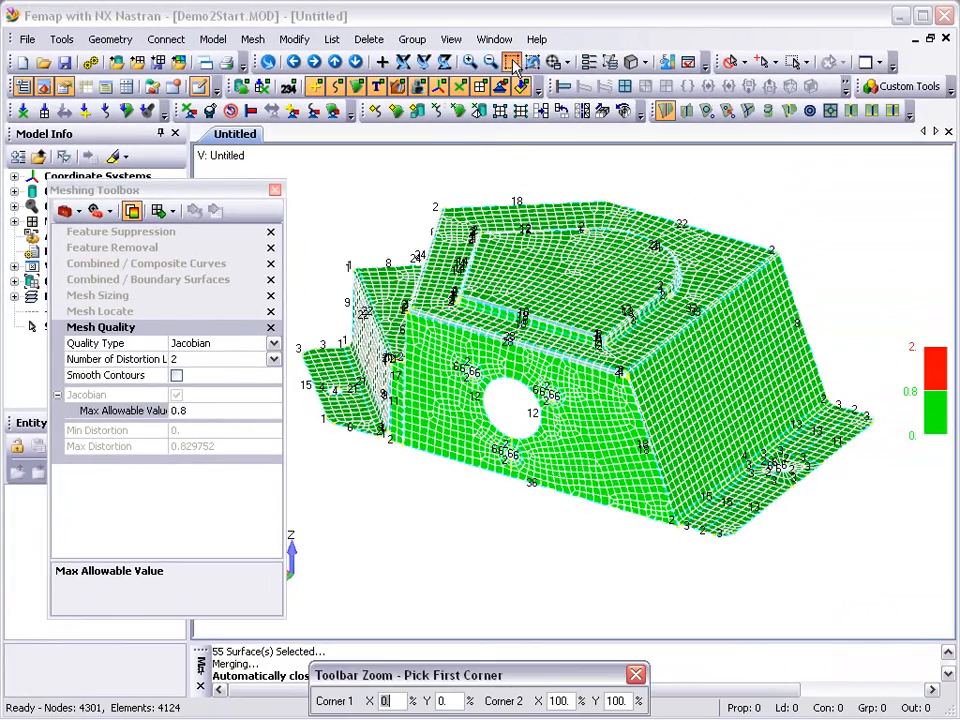
{"action": "left_click", "coordinate": [432, 338]}
{"action": "left_click", "coordinate": [585, 495]}
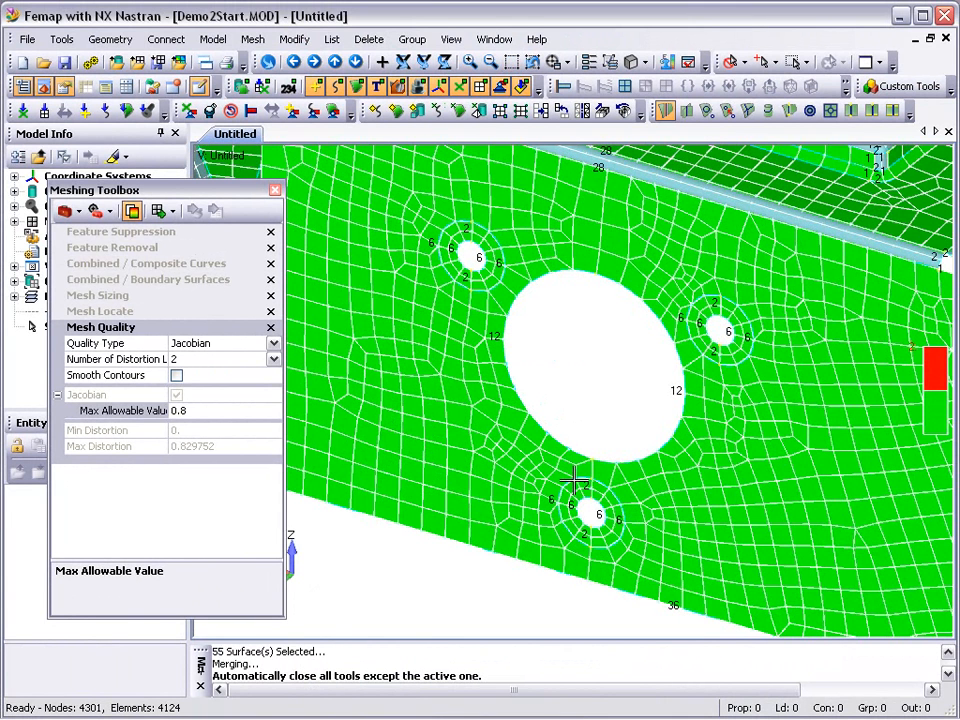
{"action": "left_click", "coordinate": [530, 62]}
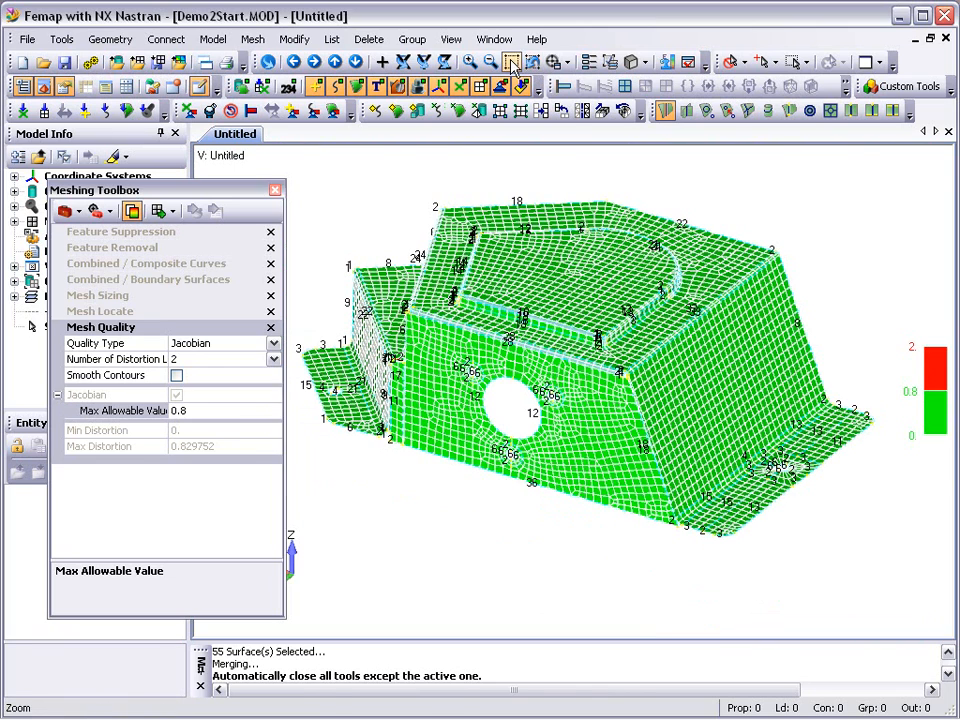
{"action": "left_click", "coordinate": [511, 62]}
{"action": "left_click", "coordinate": [686, 433]}
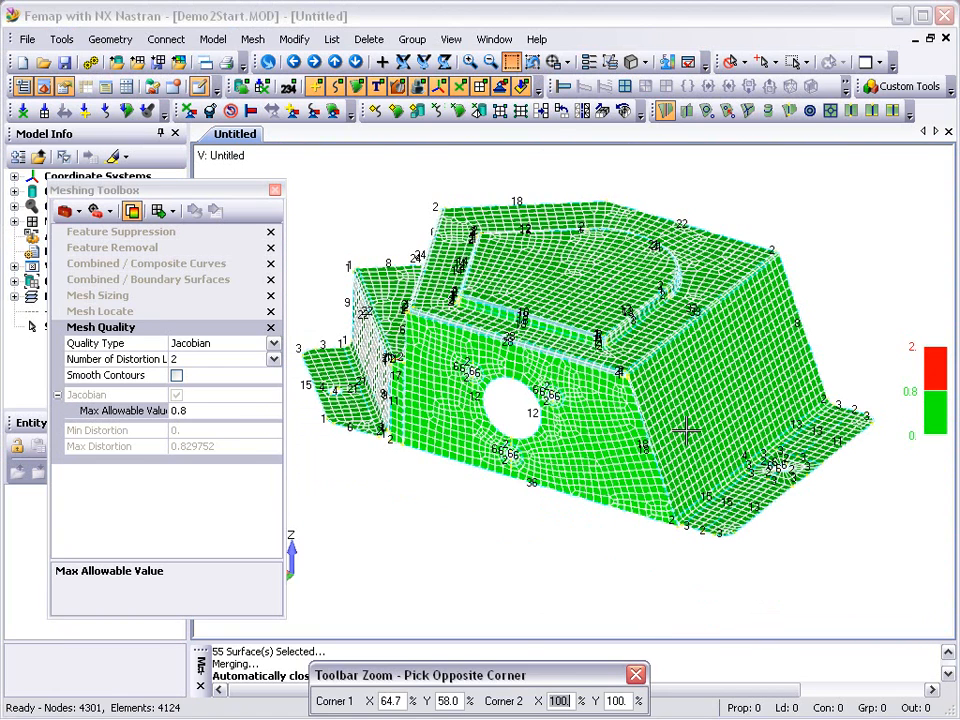
{"action": "left_click", "coordinate": [885, 523]}
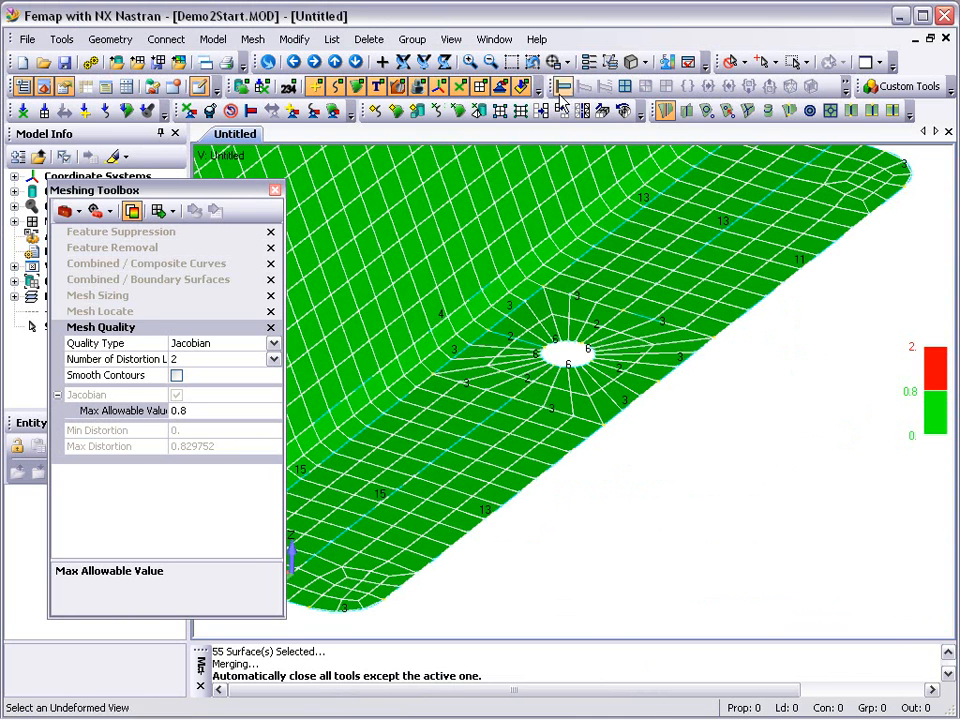
{"action": "left_click", "coordinate": [403, 61]}
- Enable automatic remeshing and suppress the loop of the small hole in the left flange using Feature Suppression
{"action": "left_click", "coordinate": [512, 63]}
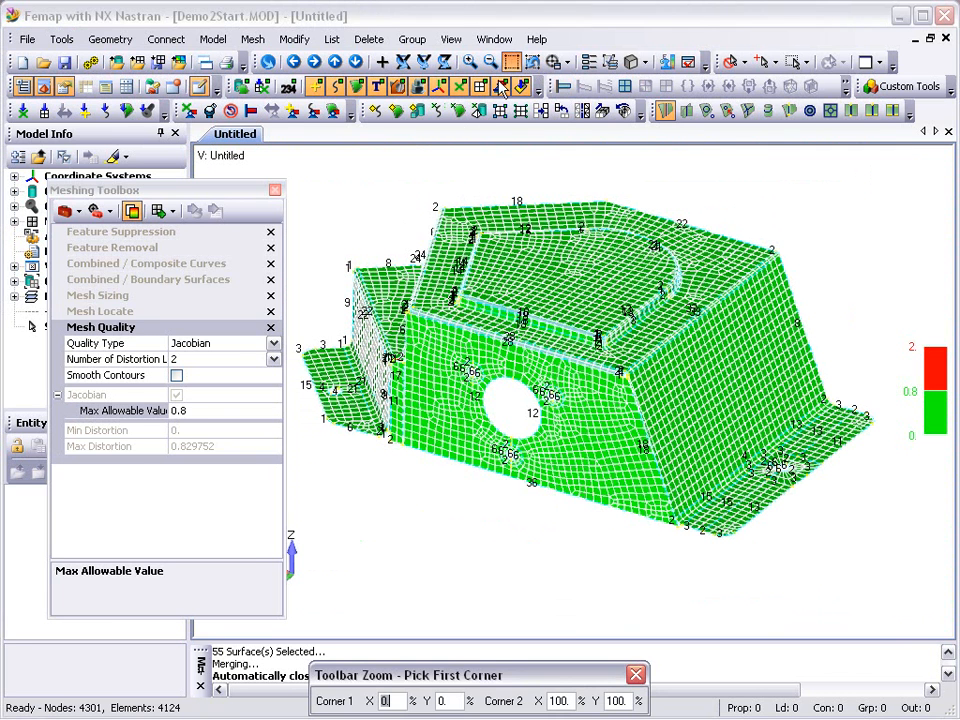
{"action": "left_click", "coordinate": [242, 254]}
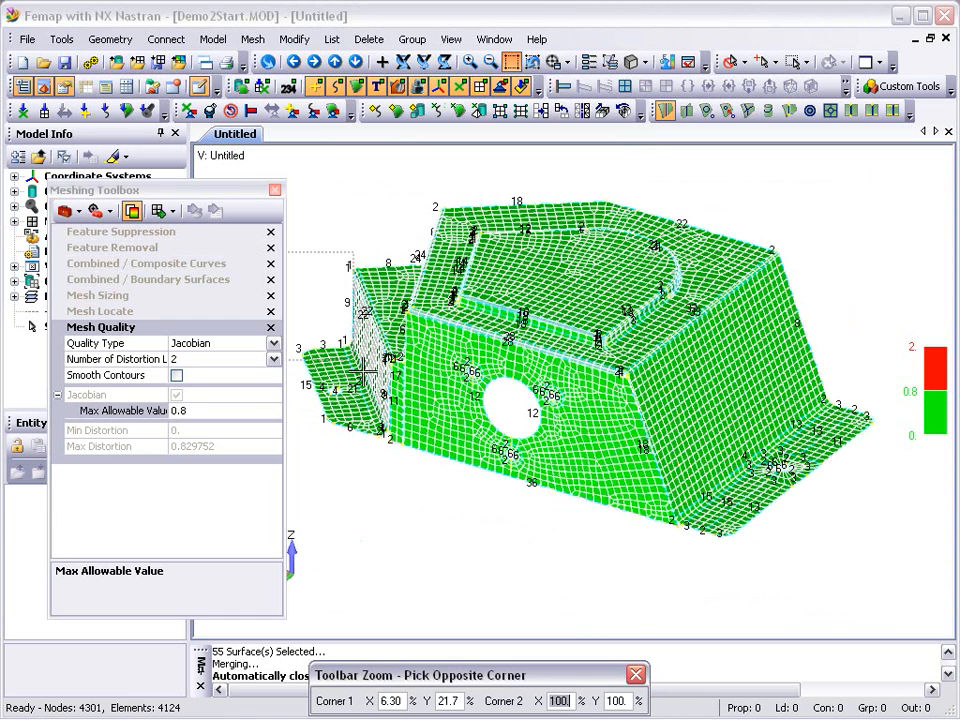
{"action": "left_click", "coordinate": [431, 455]}
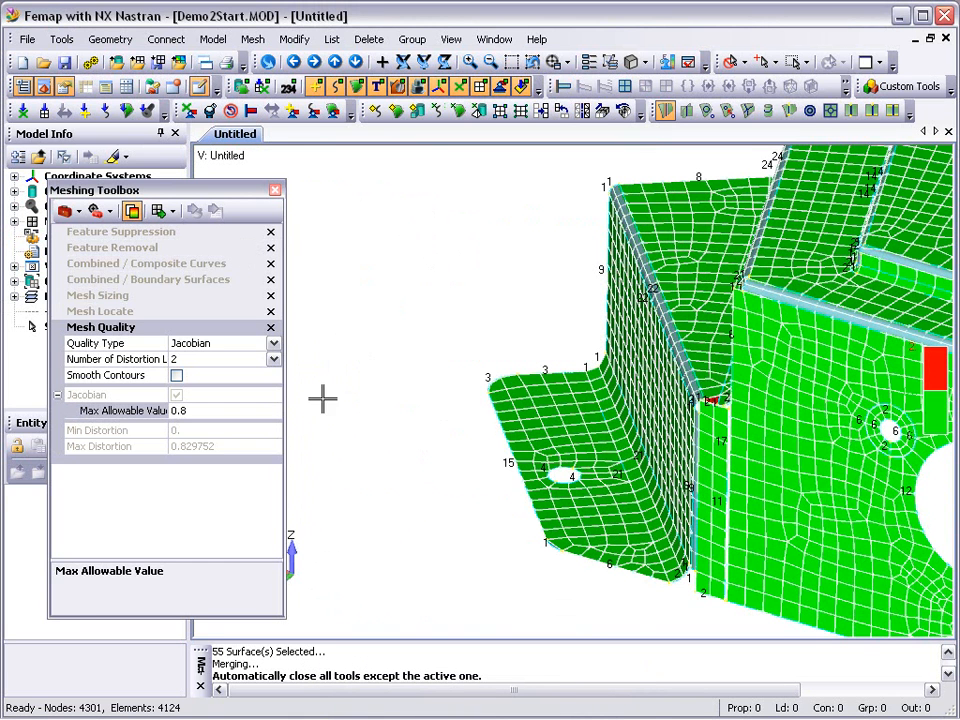
{"action": "left_click", "coordinate": [147, 232]}
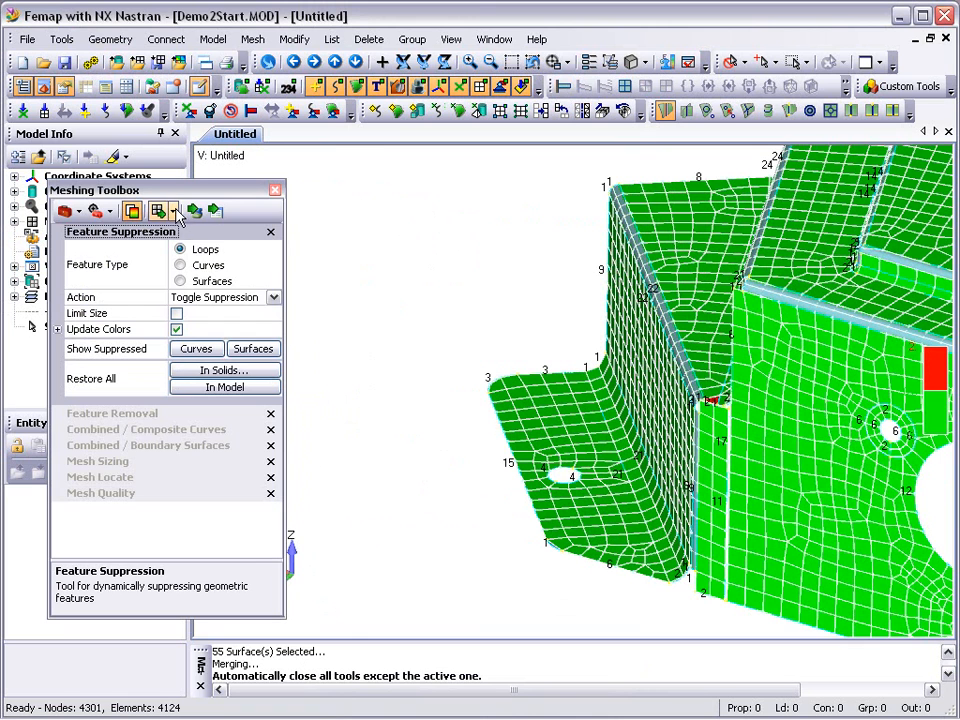
{"action": "left_click", "coordinate": [174, 211]}
{"action": "left_click", "coordinate": [177, 256]}
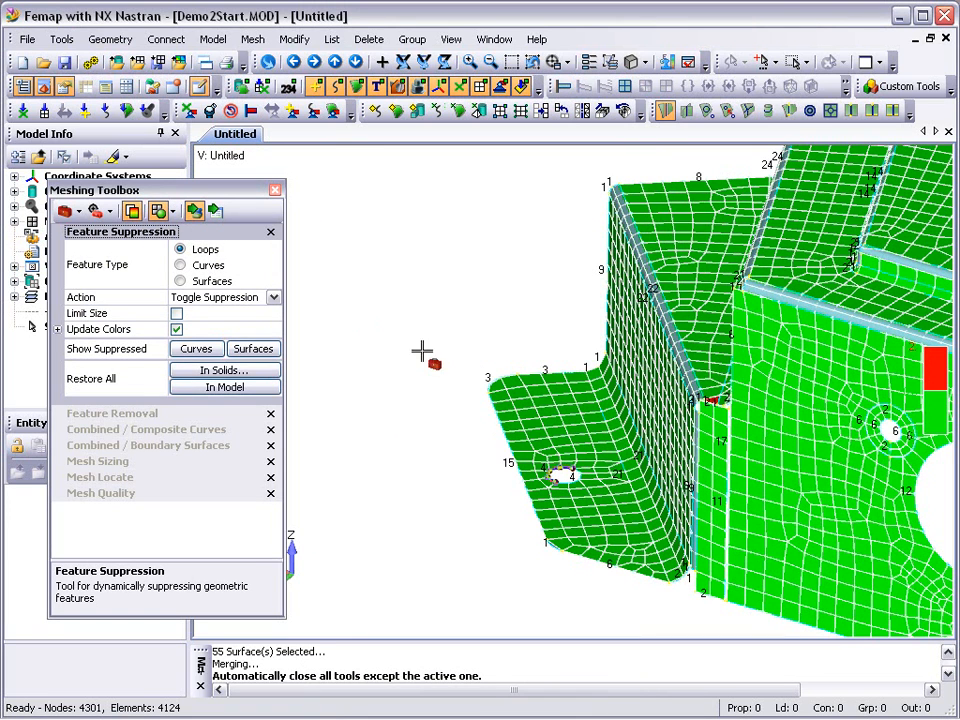
{"action": "left_click", "coordinate": [556, 474]}
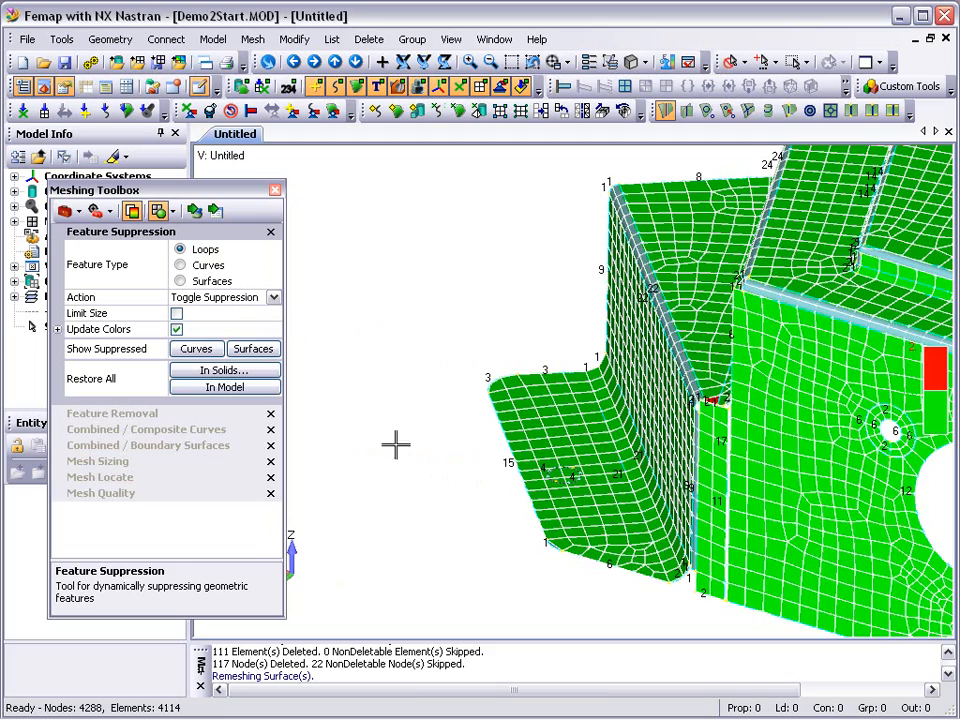
- Combine the short curves at both ends of the inner bend above the left step by point, keeping Combine Surfaces on
{"action": "middle_click_drag", "start_coordinate": [451, 492], "coordinate": [588, 495]}
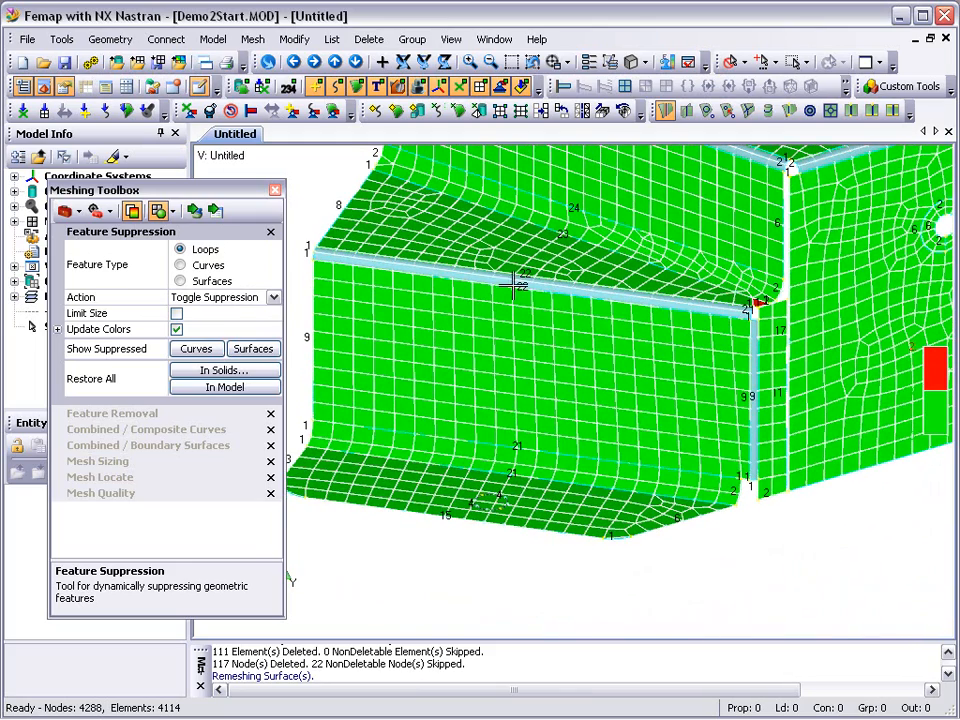
{"action": "middle_click_drag", "start_coordinate": [468, 245], "coordinate": [510, 281]}
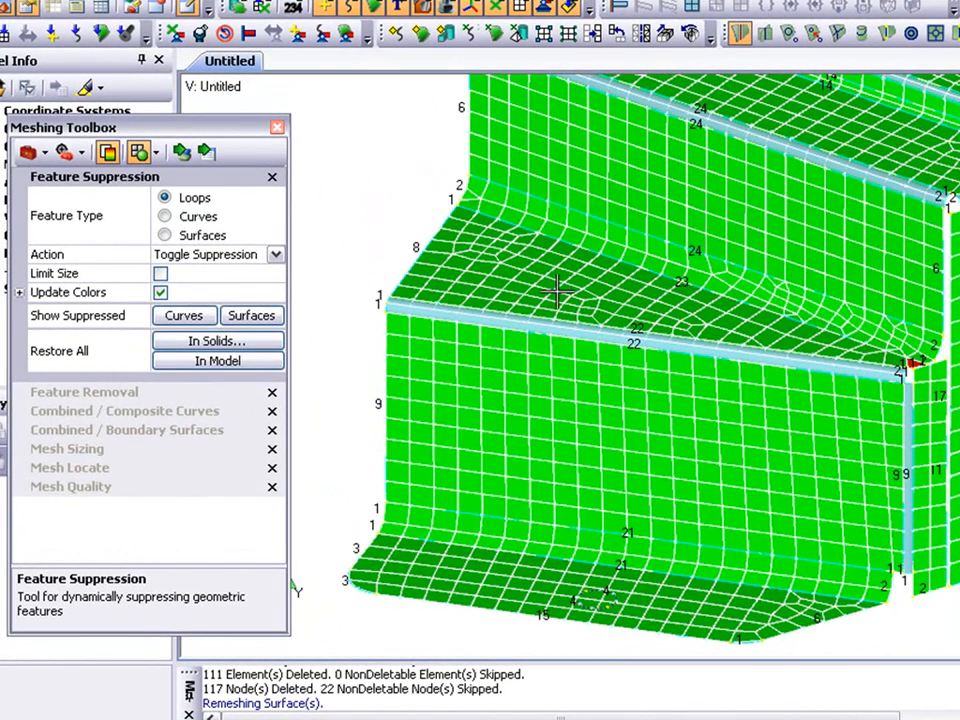
{"action": "left_click", "coordinate": [192, 412]}
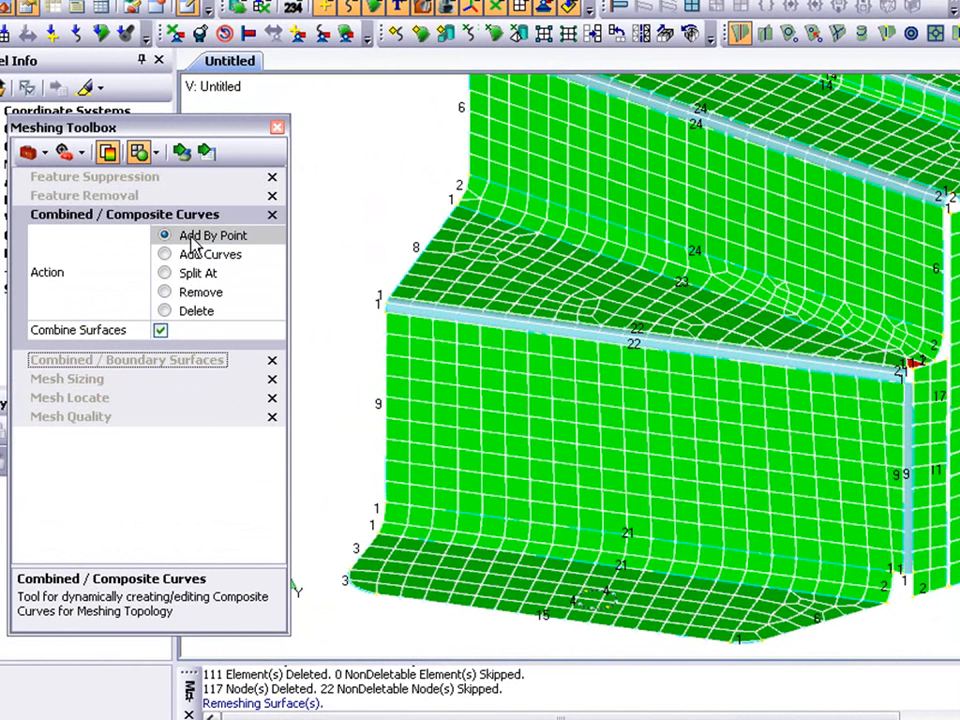
{"action": "left_click", "coordinate": [181, 151]}
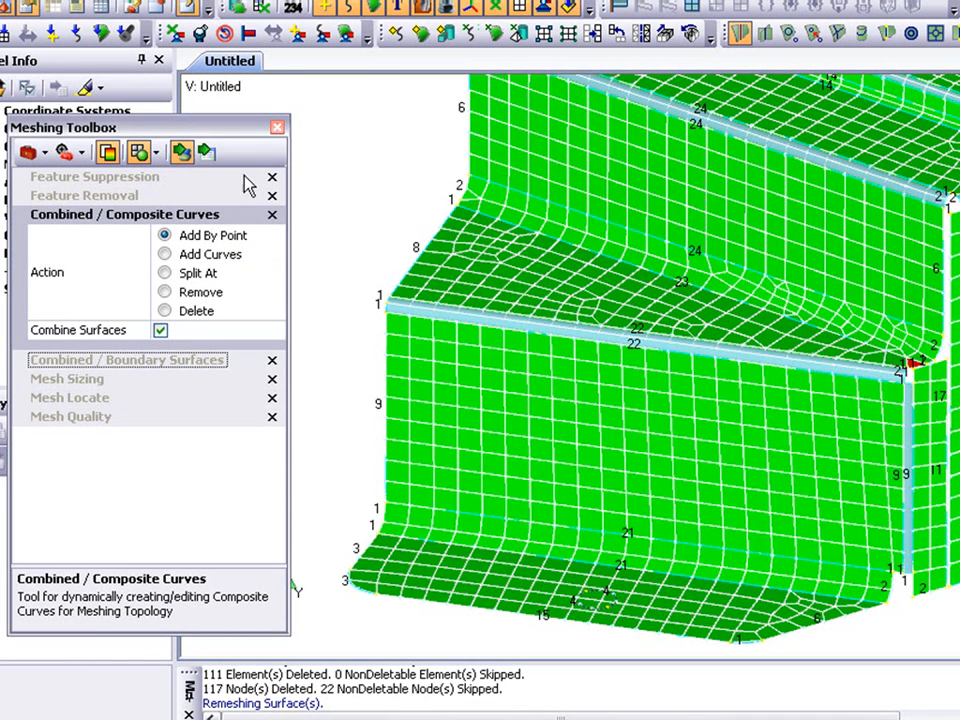
{"action": "left_click", "coordinate": [453, 192]}
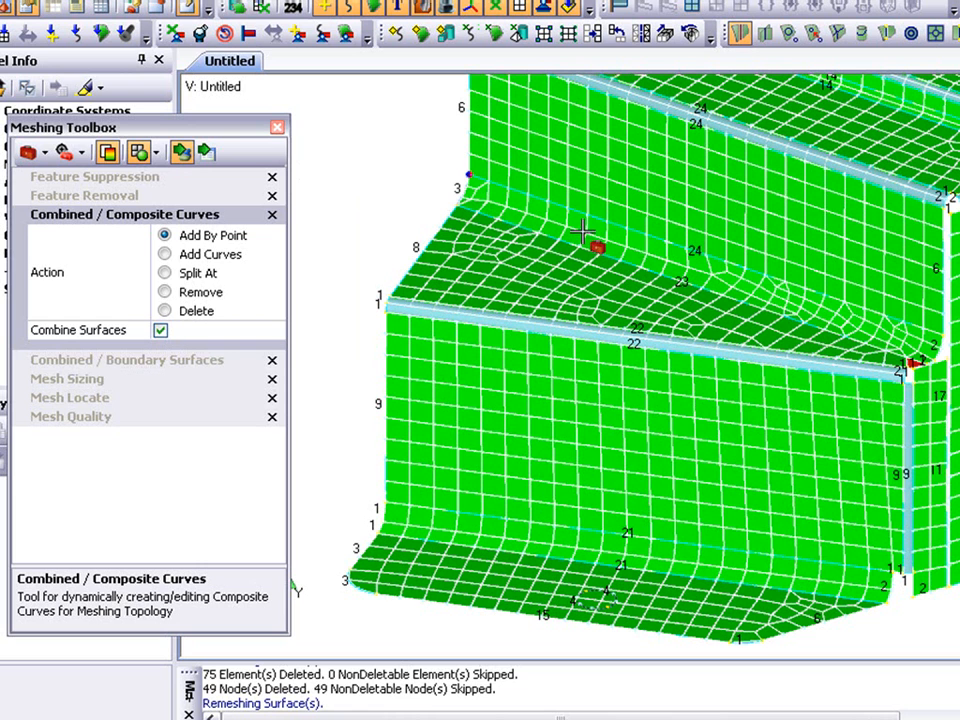
{"action": "left_click", "coordinate": [930, 359]}
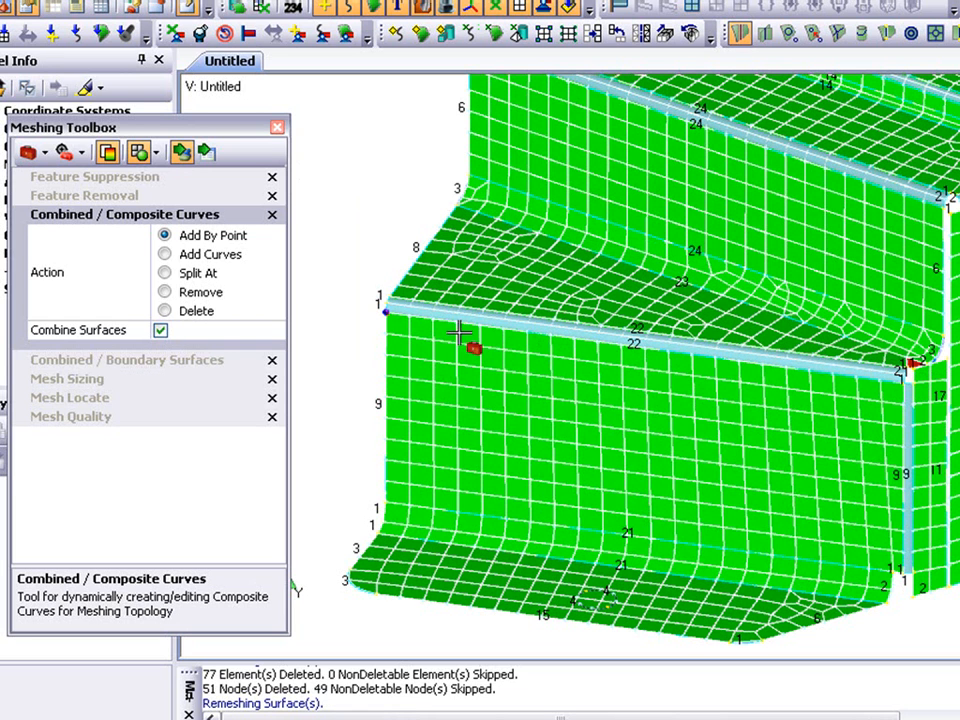
- Set the mesh size to 24 elements on the long curve where the inner bend meets the left step surface
{"action": "left_click", "coordinate": [88, 381]}
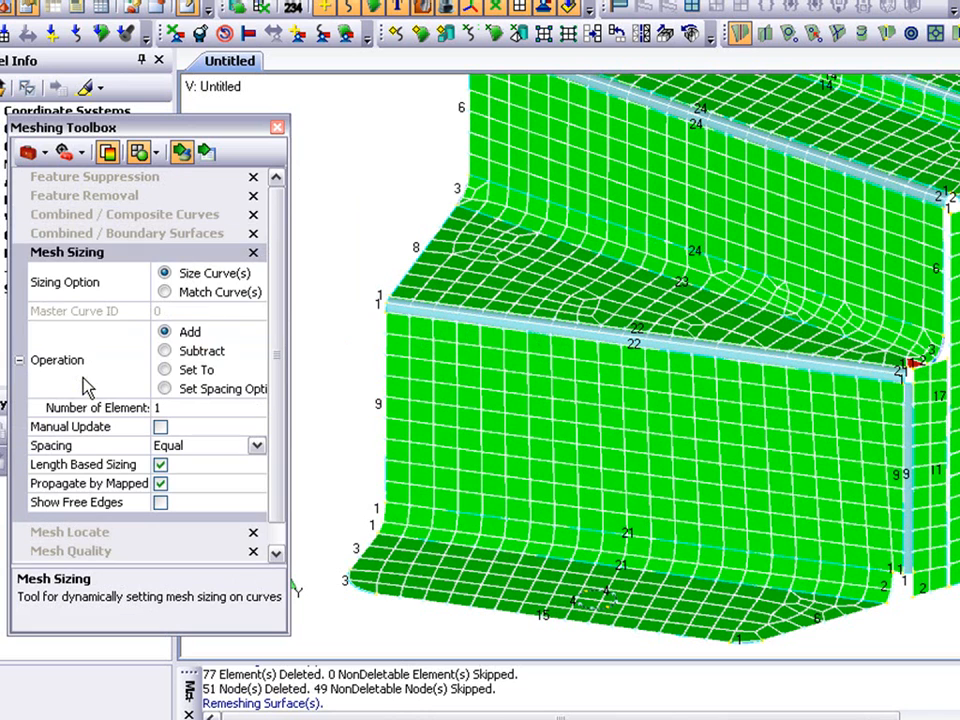
{"action": "left_click", "coordinate": [168, 371]}
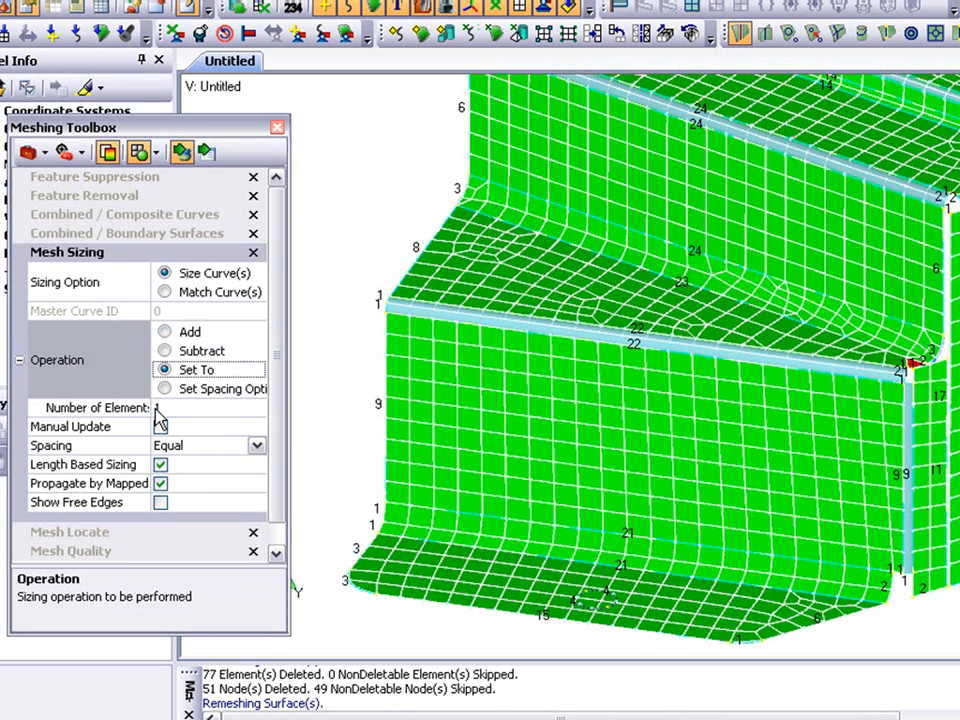
{"action": "left_click", "coordinate": [158, 408]}
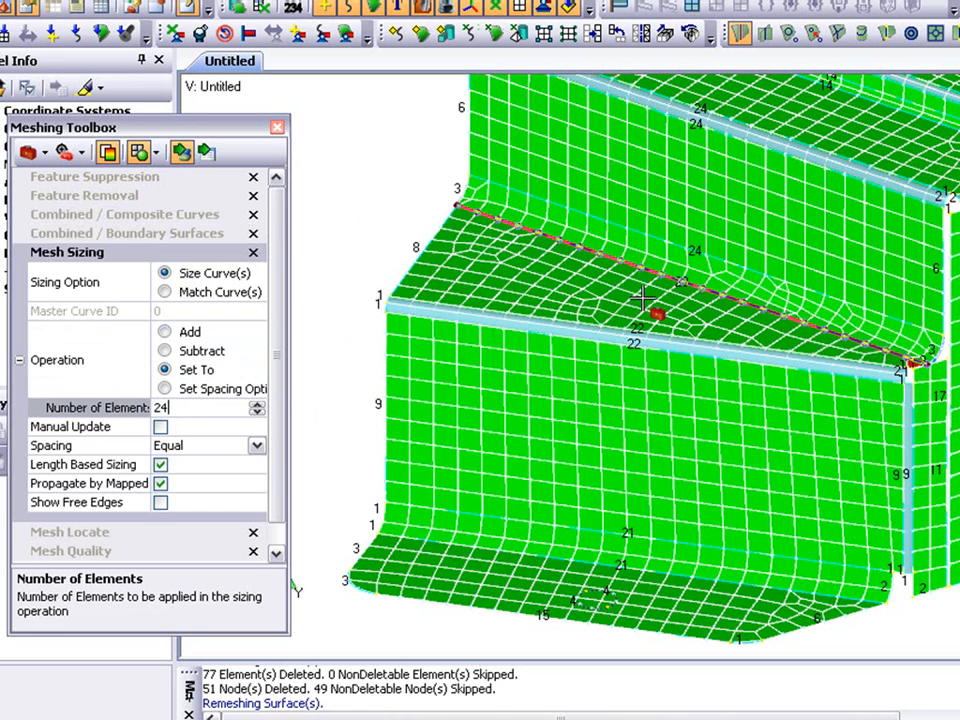
{"action": "left_click", "coordinate": [678, 300]}
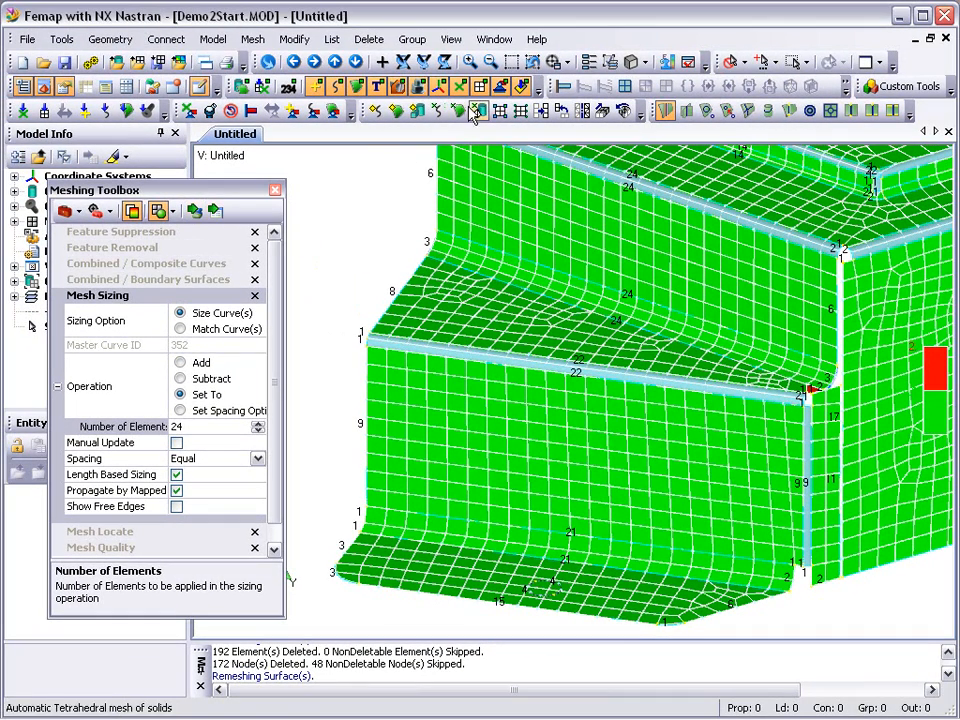
- Using Mesh Locate on the mesh attached to solid 2, move the upper node of the red corner element dynamically along the bend edge
{"action": "left_click", "coordinate": [511, 63]}
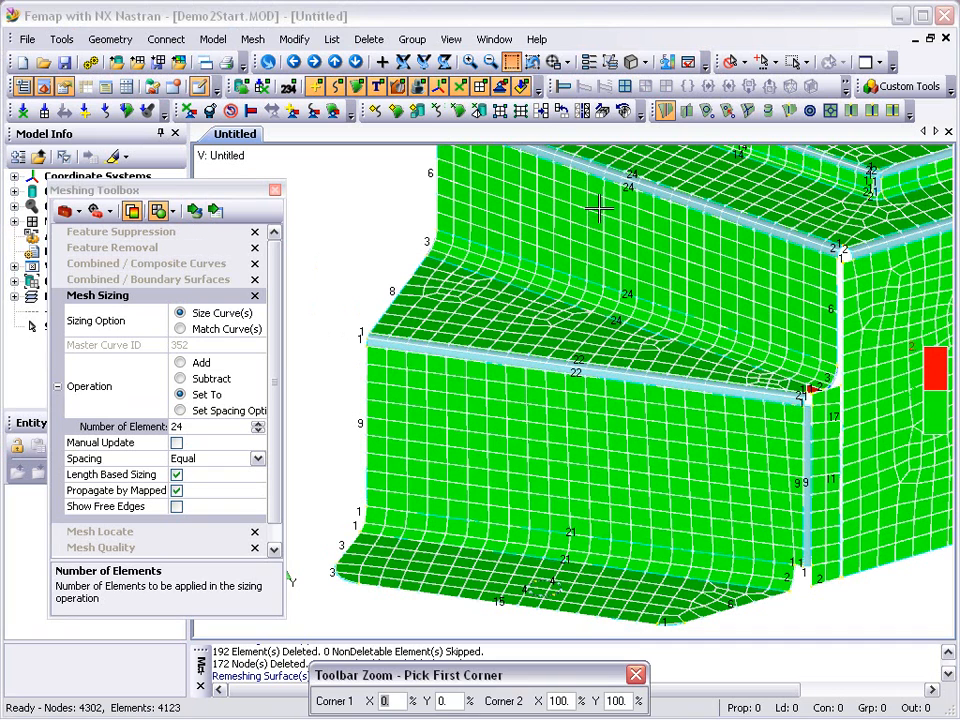
{"action": "left_click", "coordinate": [765, 369]}
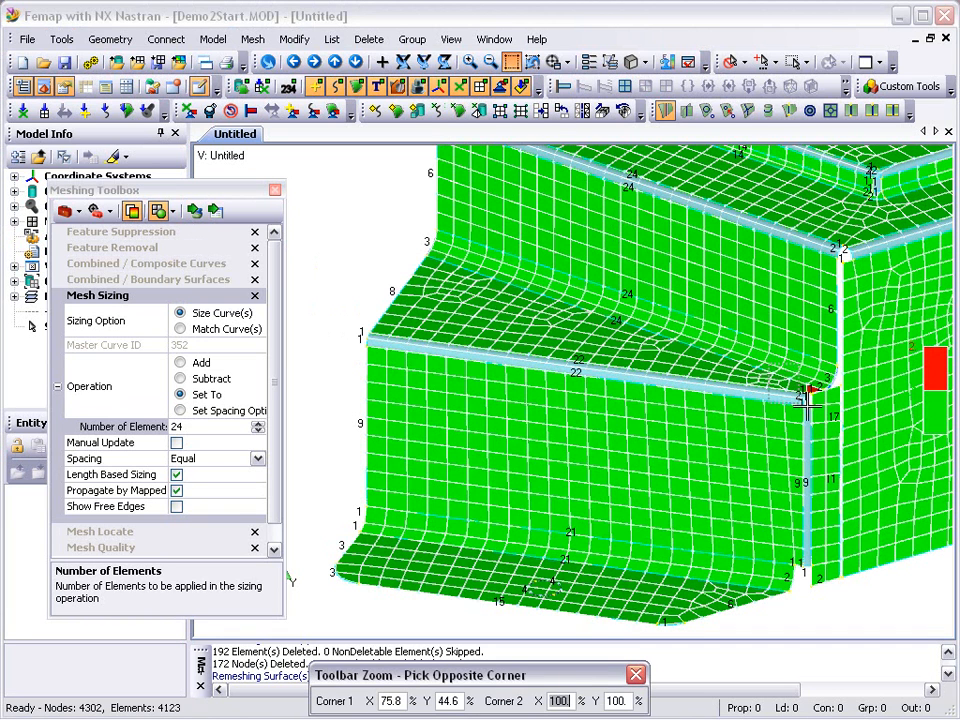
{"action": "left_click", "coordinate": [847, 419]}
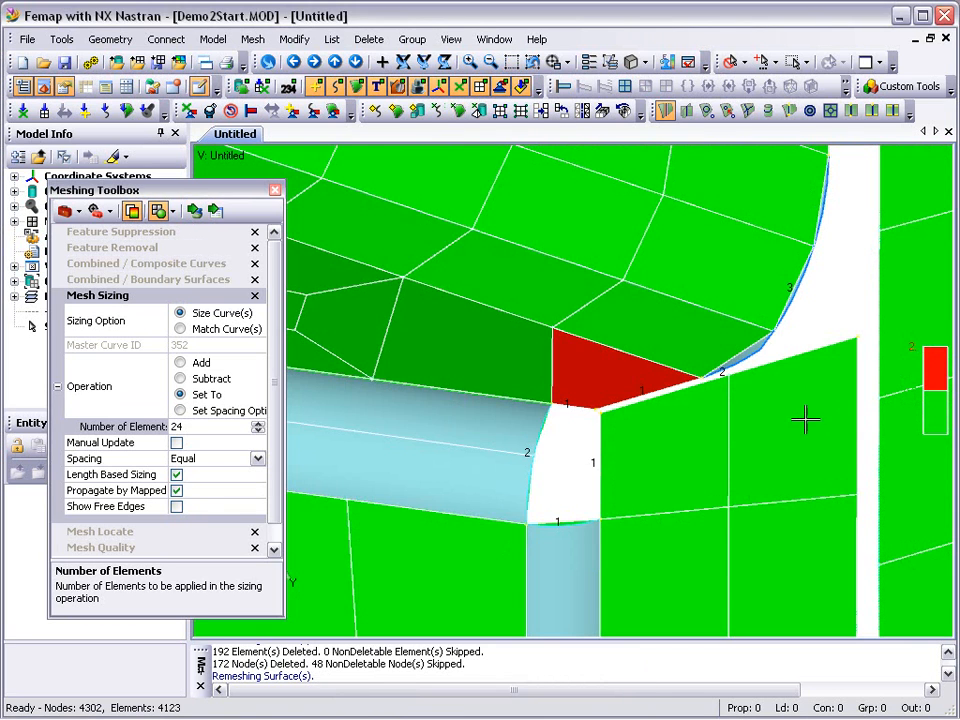
{"action": "left_click", "coordinate": [100, 532]}
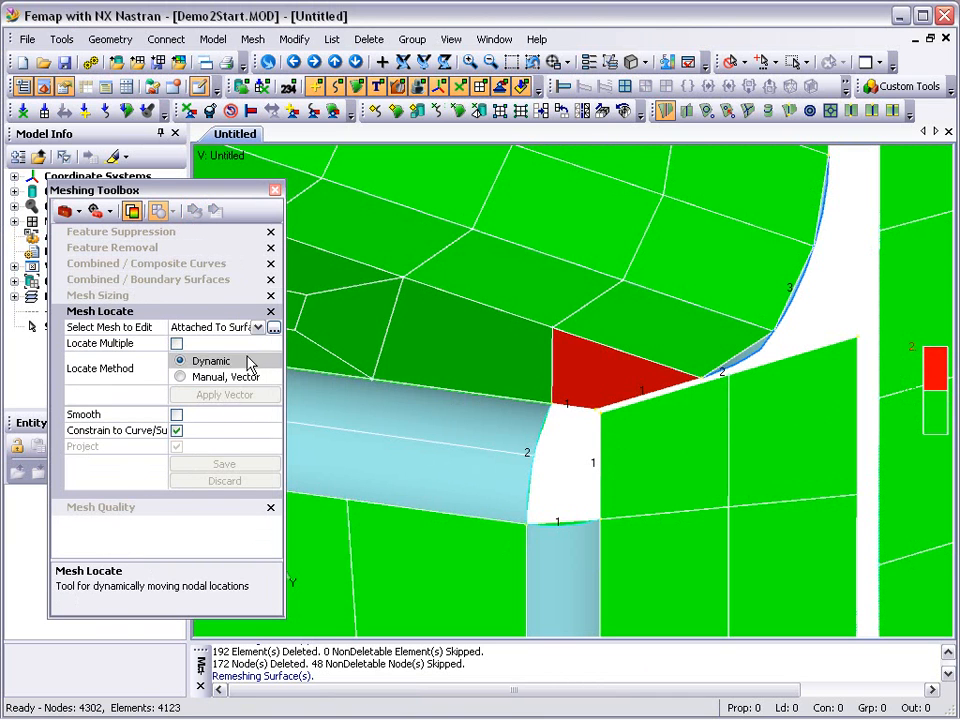
{"action": "left_click", "coordinate": [258, 328]}
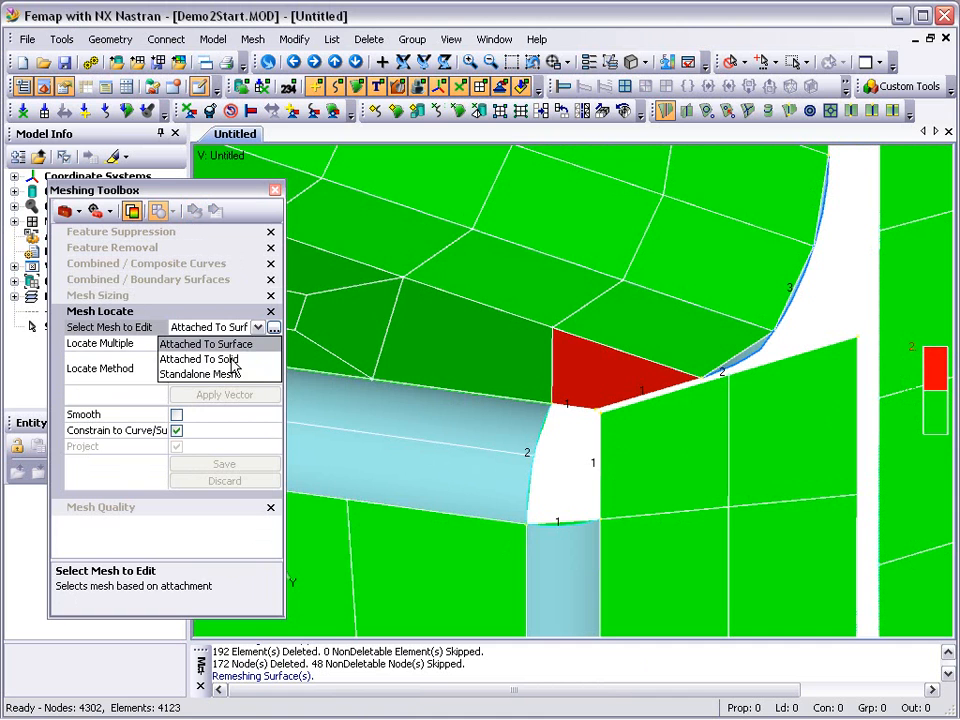
{"action": "left_click", "coordinate": [232, 362]}
{"action": "left_click", "coordinate": [274, 328]}
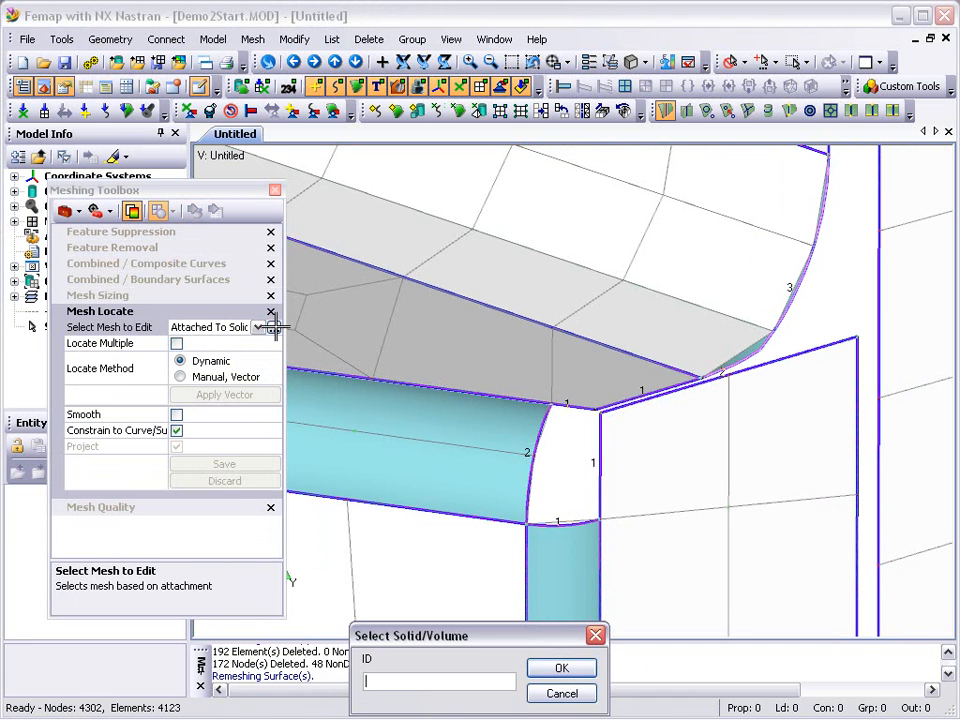
{"action": "left_click", "coordinate": [561, 668]}
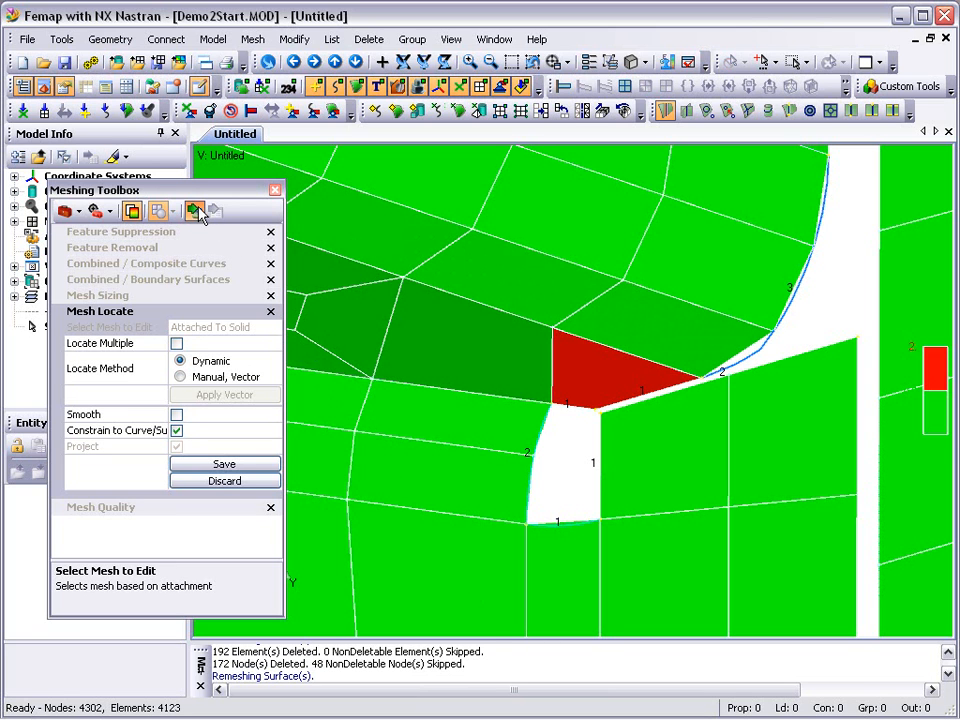
{"action": "left_click_drag", "start_coordinate": [548, 330], "coordinate": [573, 343]}
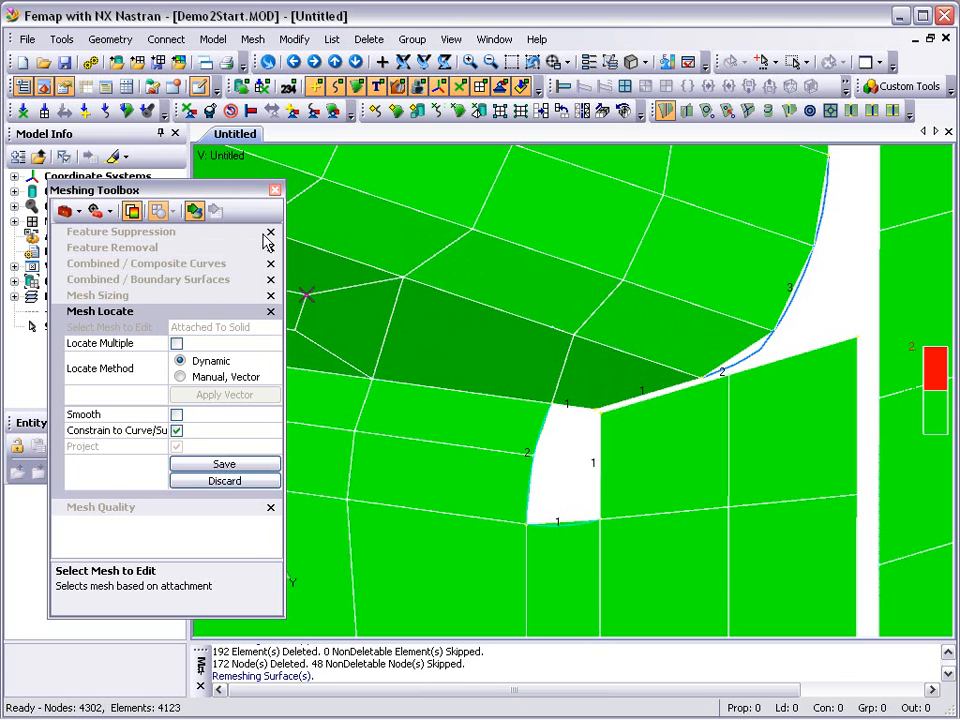
- Fit the whole part in view and inspect the mesh quality from the left side and the front
{"action": "key", "text": "ctrl+a"}
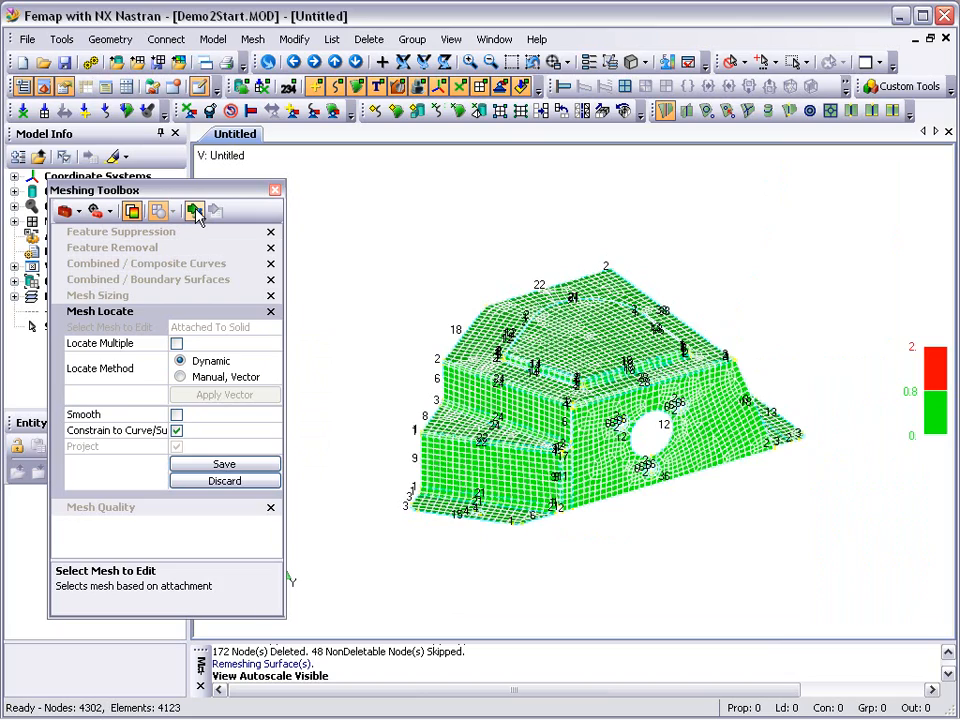
{"action": "scroll", "coordinate": [339, 300], "scroll_direction": "up", "scroll_amount": 4}
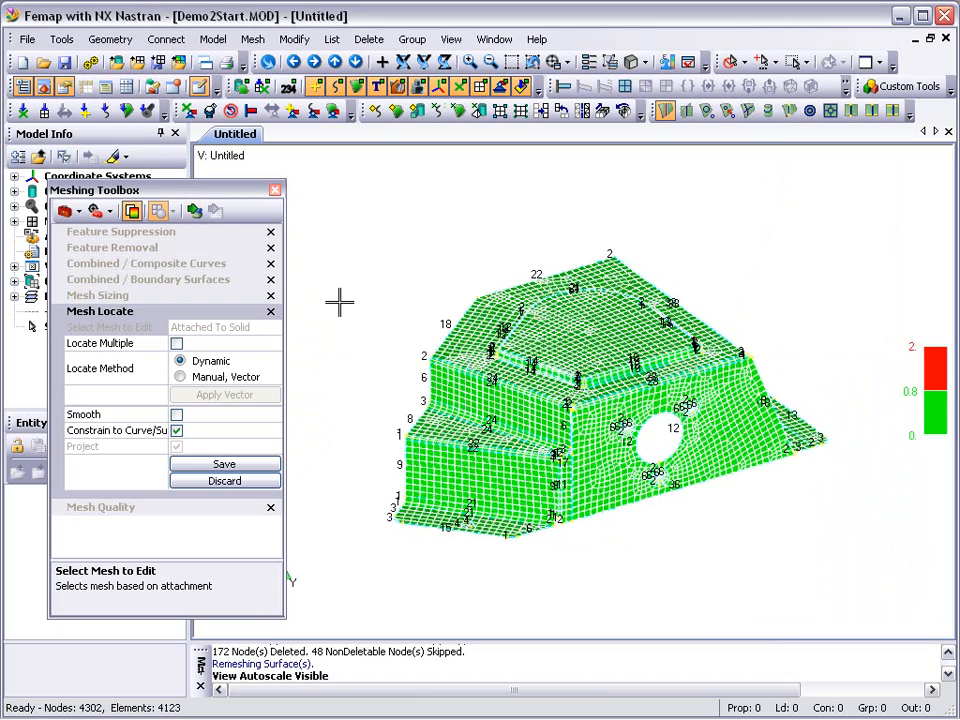
{"action": "middle_click_drag", "start_coordinate": [532, 444], "coordinate": [428, 483]}
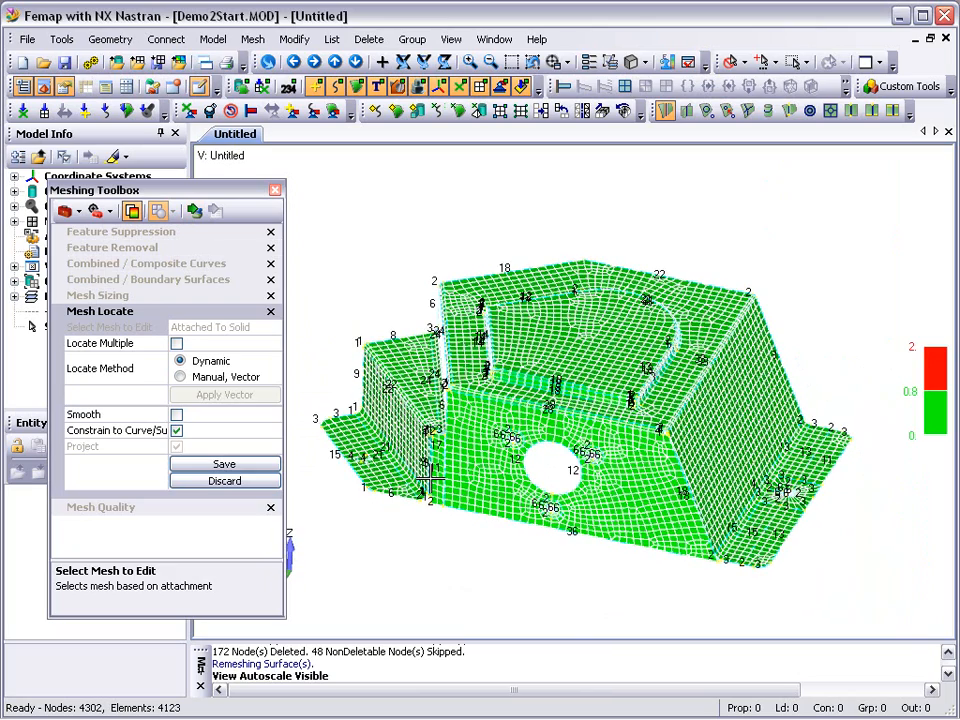
{"action": "scroll", "coordinate": [428, 484], "scroll_direction": "up", "scroll_amount": 2}
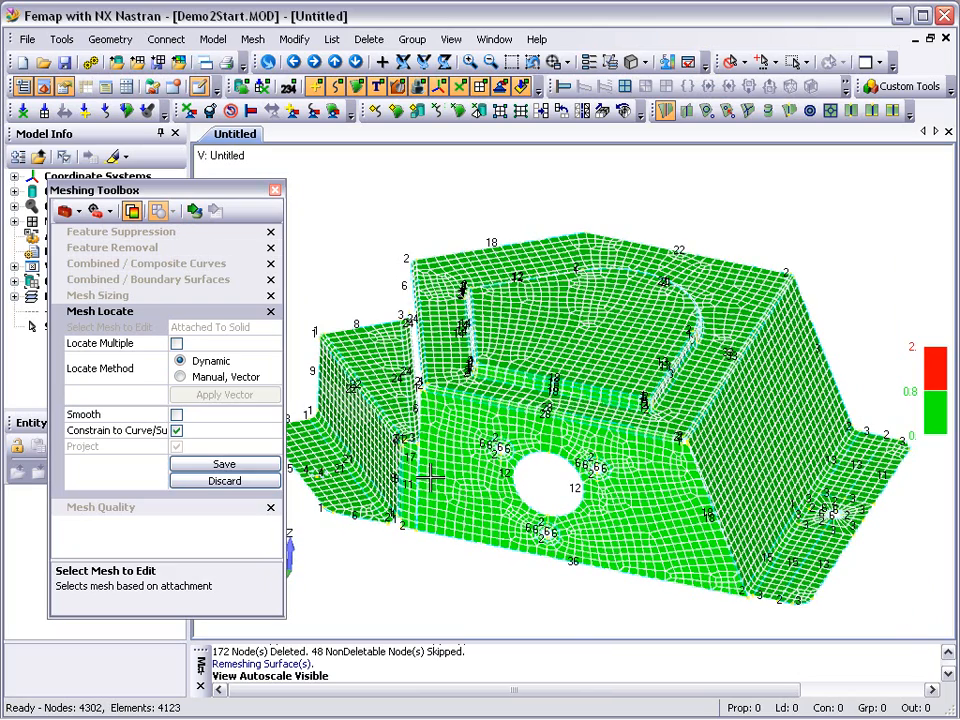